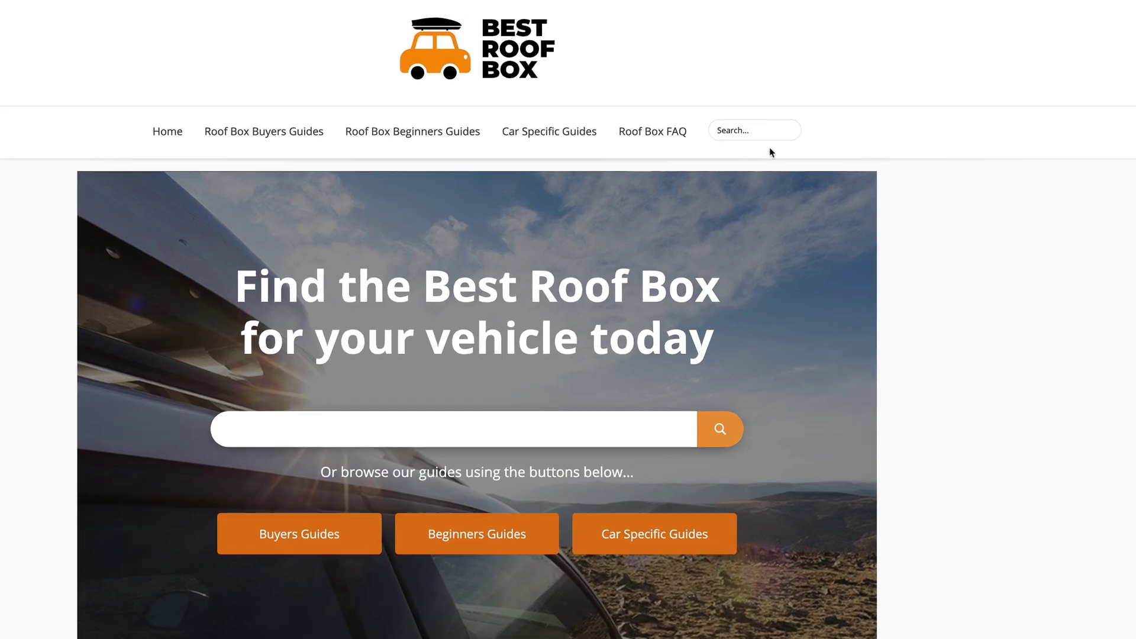
Try the header search, then start typing 'thule for' in the homepage hero search box
{"action": "left_click", "coordinate": [799, 111]}
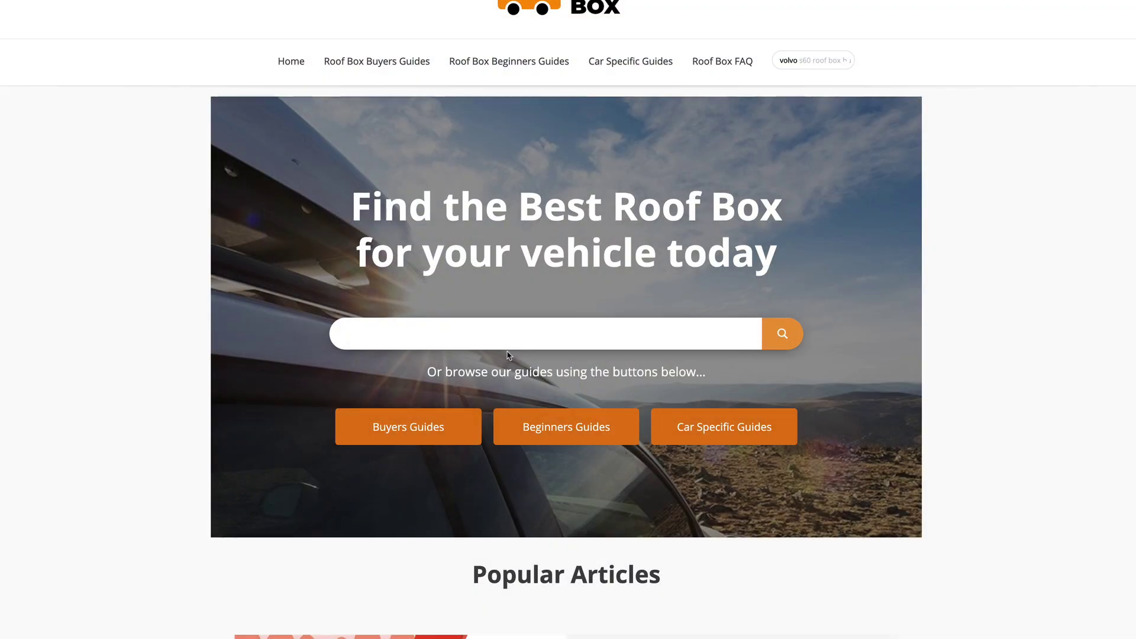
{"action": "left_click", "coordinate": [532, 332]}
{"action": "type", "text": "thule for"}
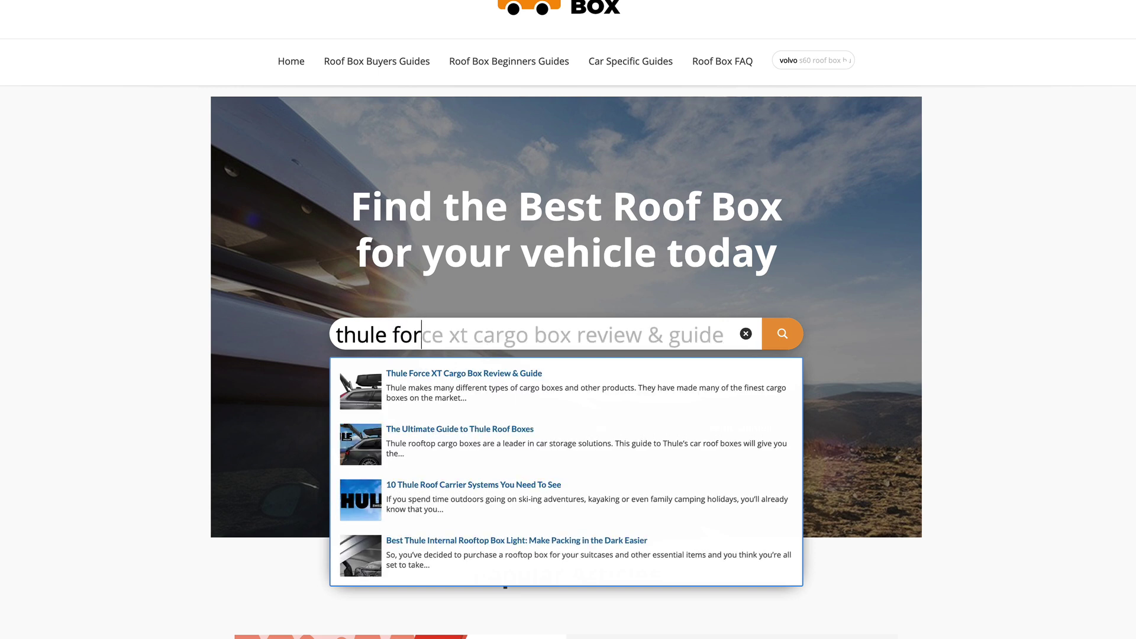
Replace the query with 'volkswag' and scroll through the live suggestions
{"action": "key", "text": "ctrl+a"}
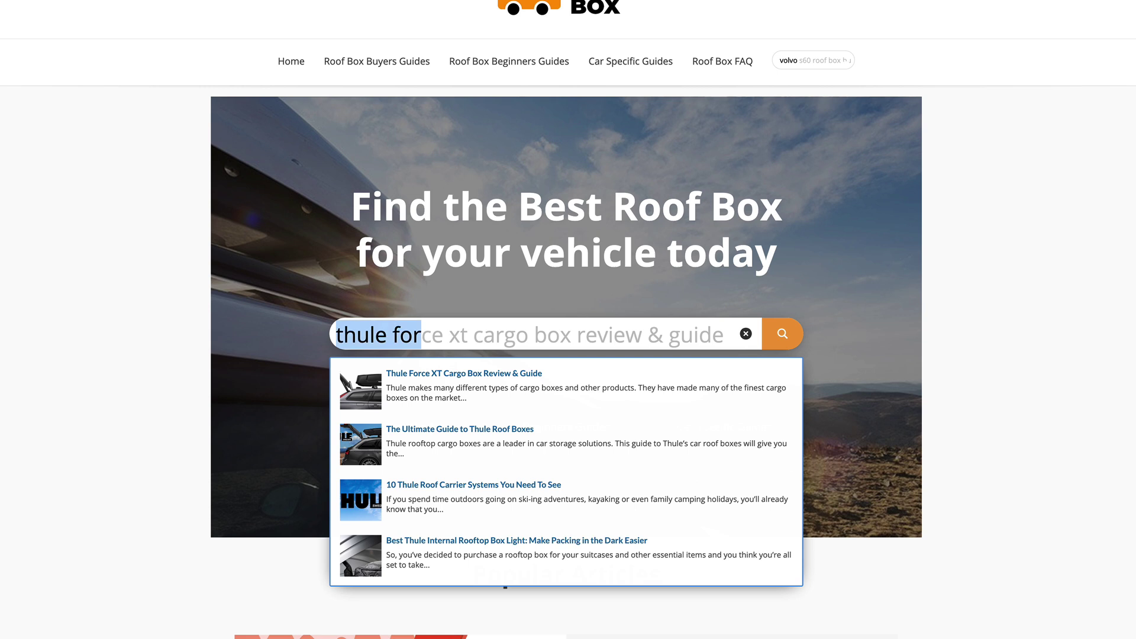
{"action": "type", "text": "volkswag"}
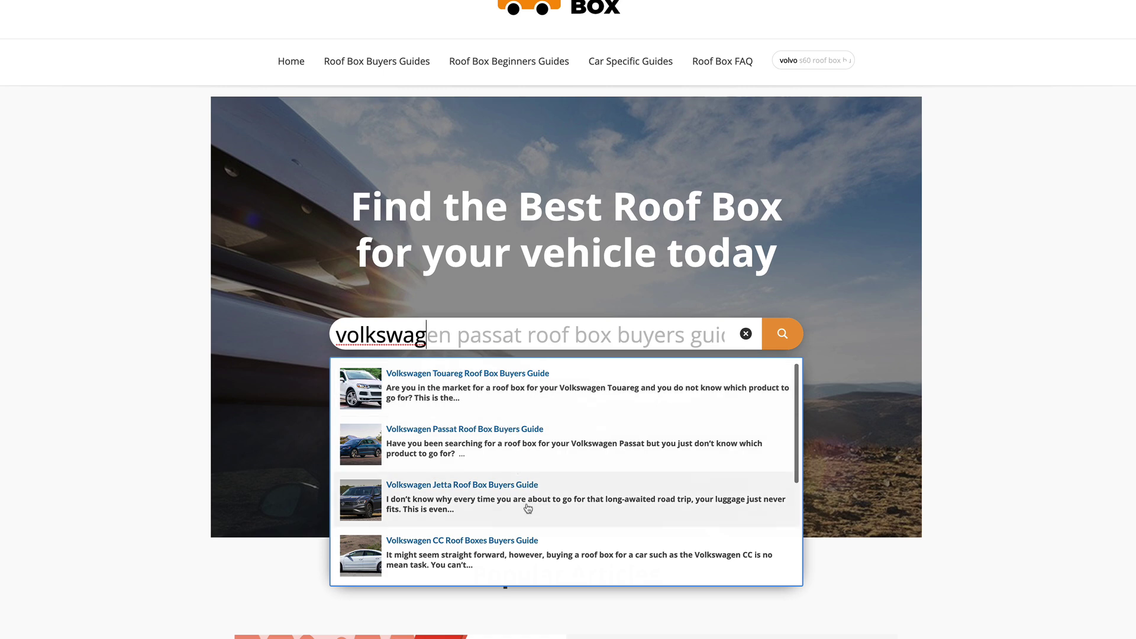
{"action": "scroll", "coordinate": [545, 497], "scroll_direction": "down", "scroll_amount": 3}
{"action": "scroll", "coordinate": [545, 497], "scroll_direction": "down", "scroll_amount": 1}
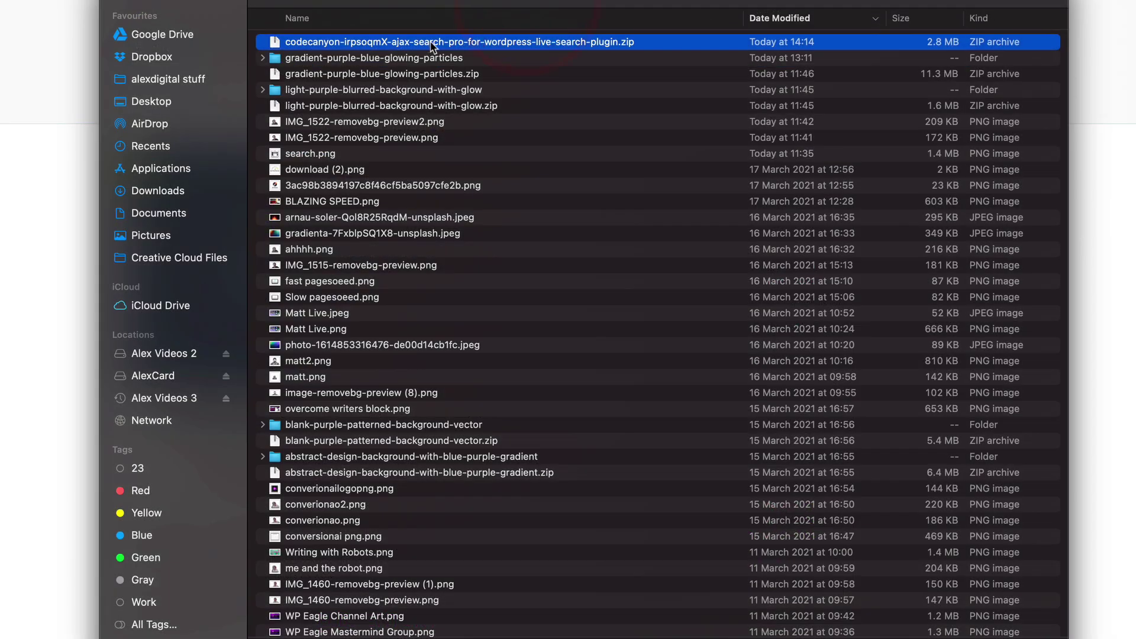
Open the downloaded codecanyon zip for Ajax Search Pro in Finder
{"action": "double_click", "coordinate": [431, 42]}
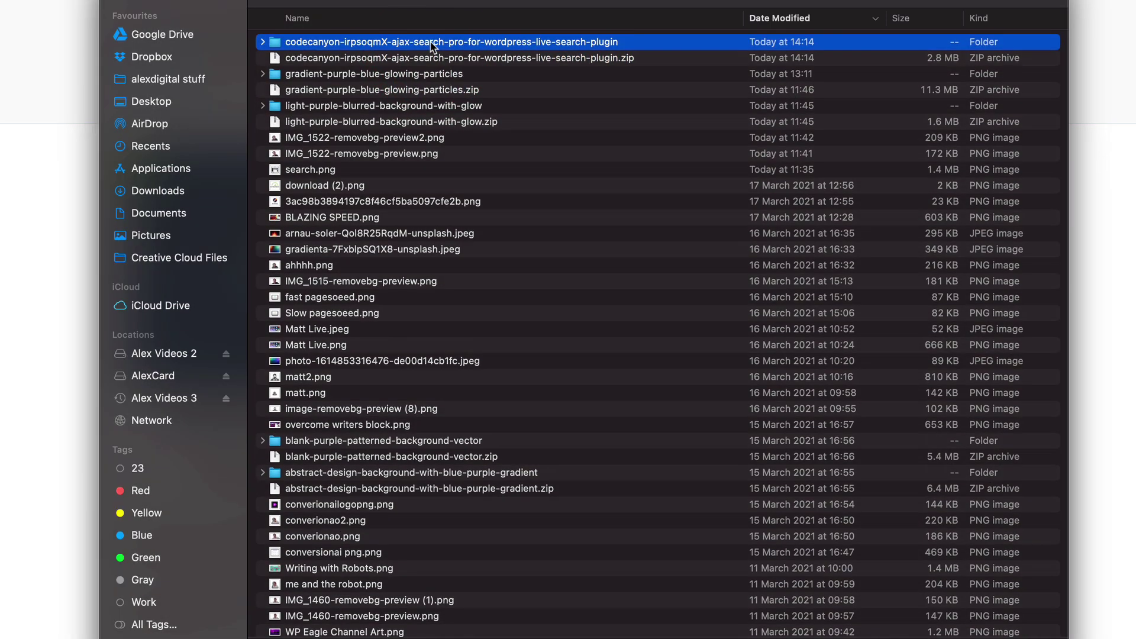
Open the extracted codecanyon folder and select ajax-search-pro.zip
{"action": "double_click", "coordinate": [401, 43]}
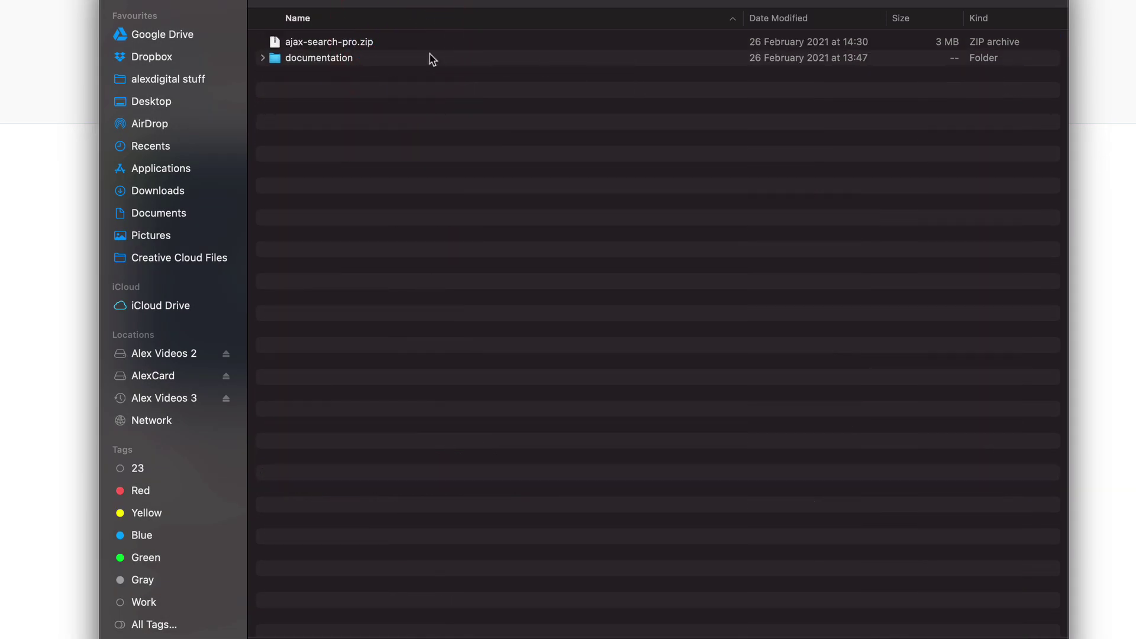
{"action": "left_click", "coordinate": [398, 43]}
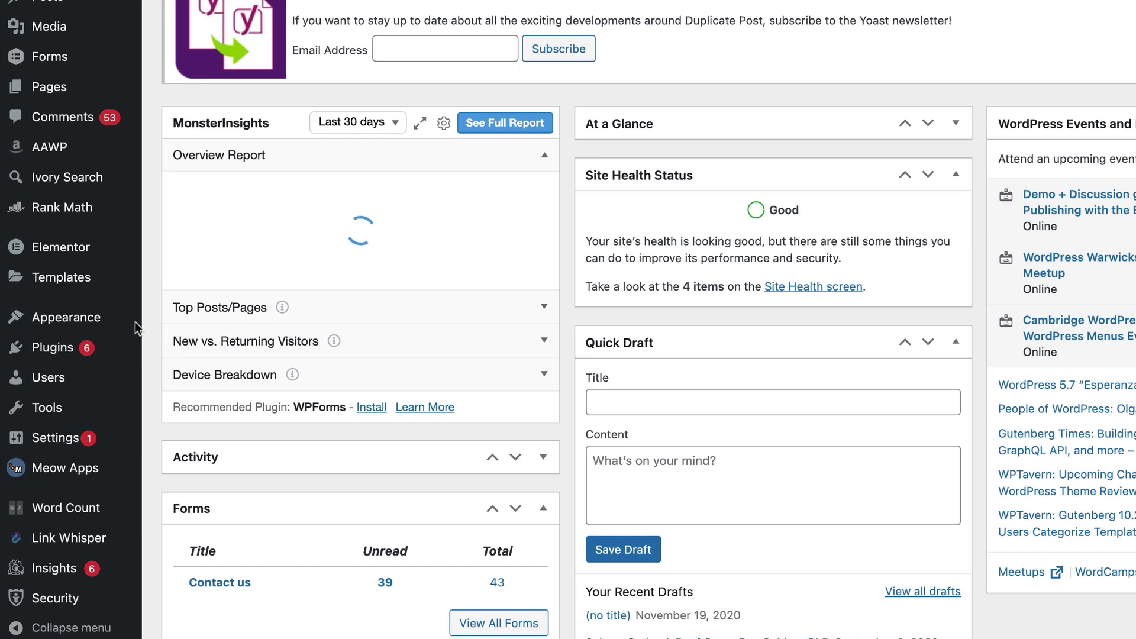
Upload ajax-search-pro.zip through Plugins > Add New, install it and activate it
{"action": "mouse_move", "coordinate": [53, 347]}
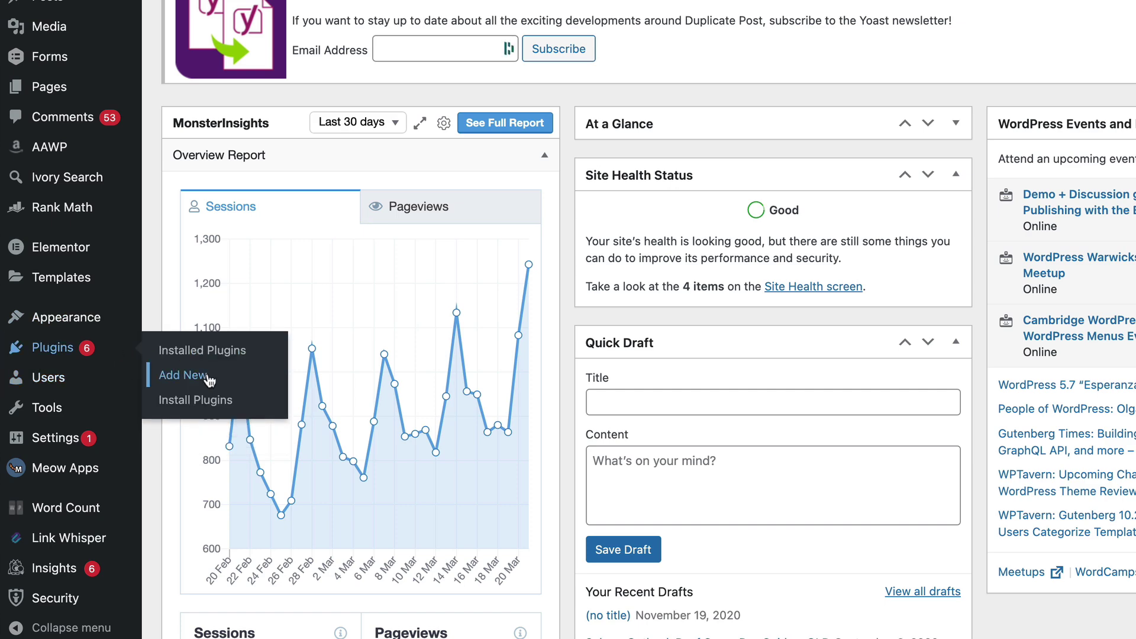
{"action": "left_click", "coordinate": [208, 376]}
{"action": "left_click", "coordinate": [201, 80]}
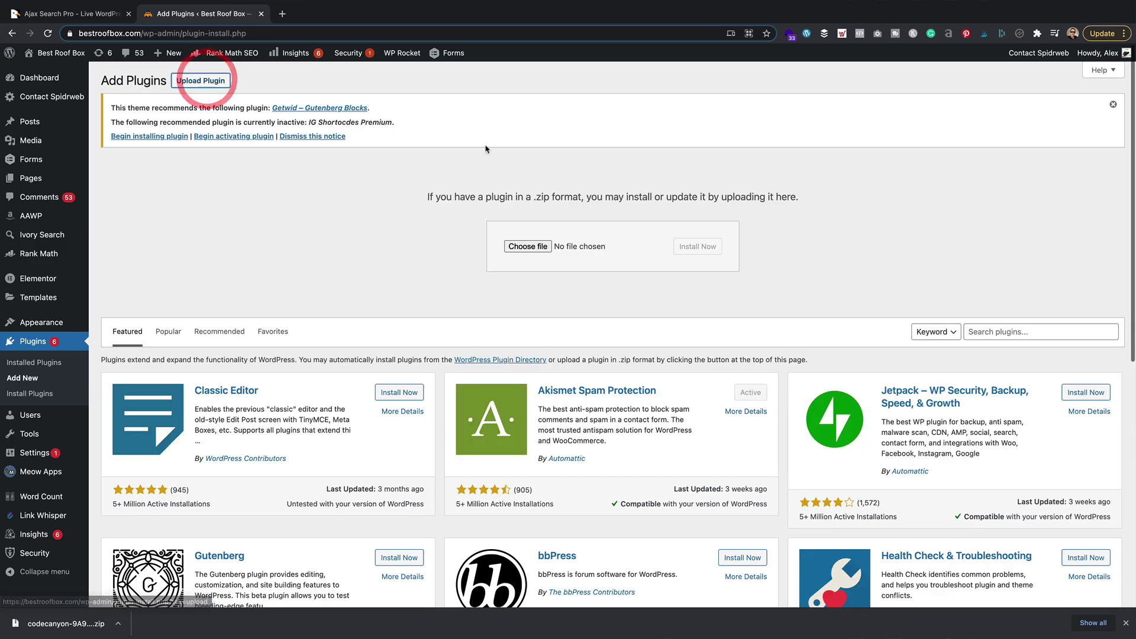
{"action": "left_click", "coordinate": [528, 246]}
{"action": "left_click", "coordinate": [520, 254]}
{"action": "left_click", "coordinate": [736, 421]}
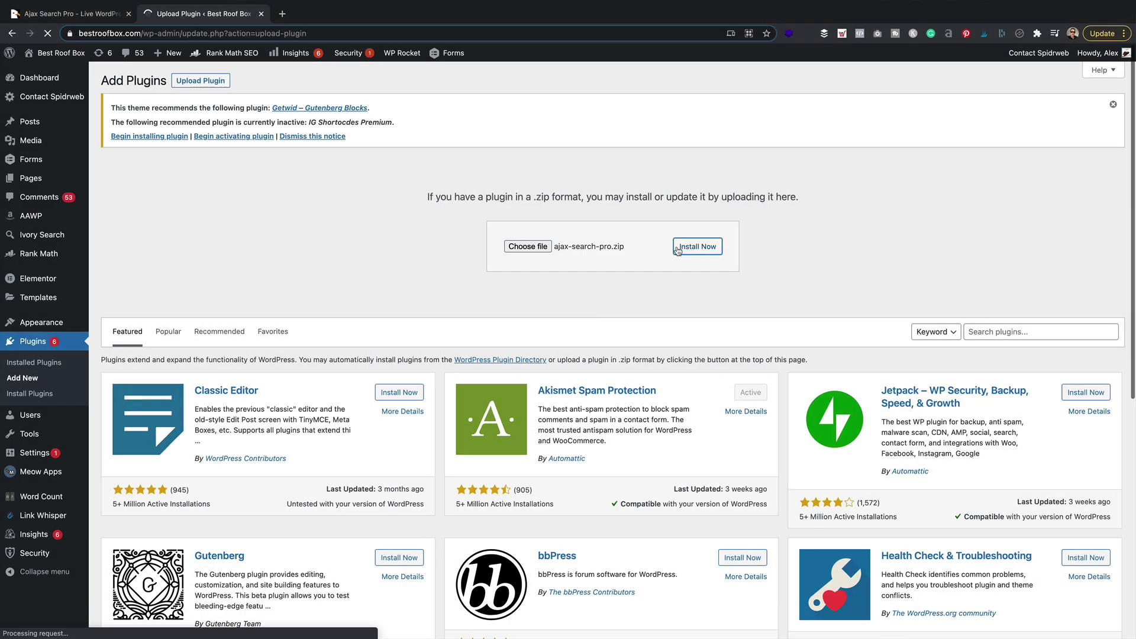
{"action": "left_click", "coordinate": [678, 251]}
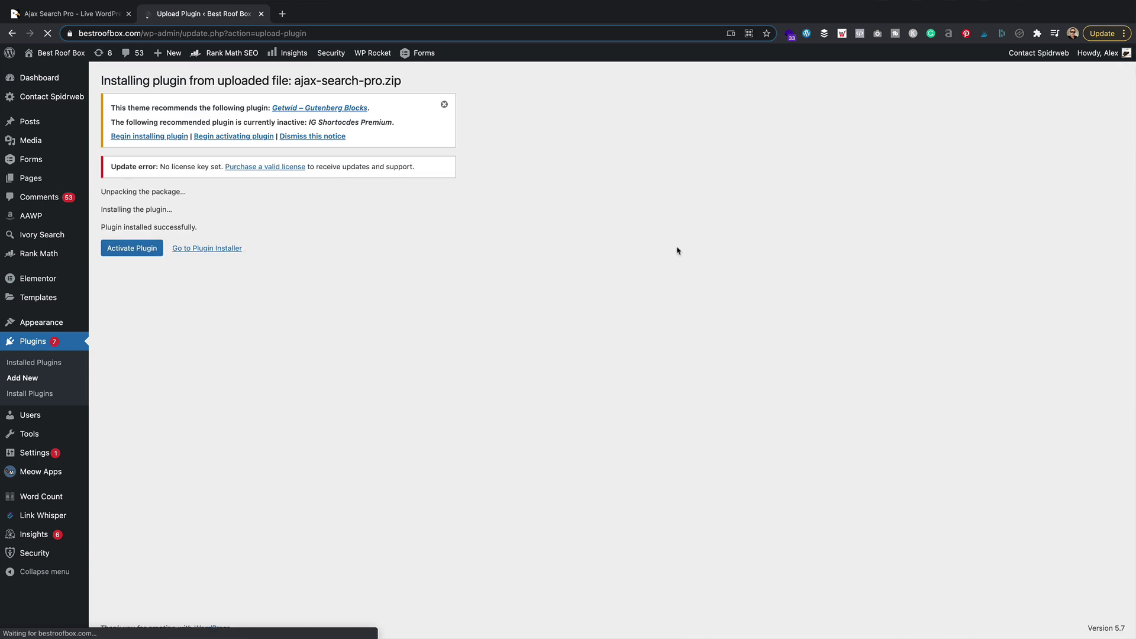
{"action": "left_click", "coordinate": [139, 256]}
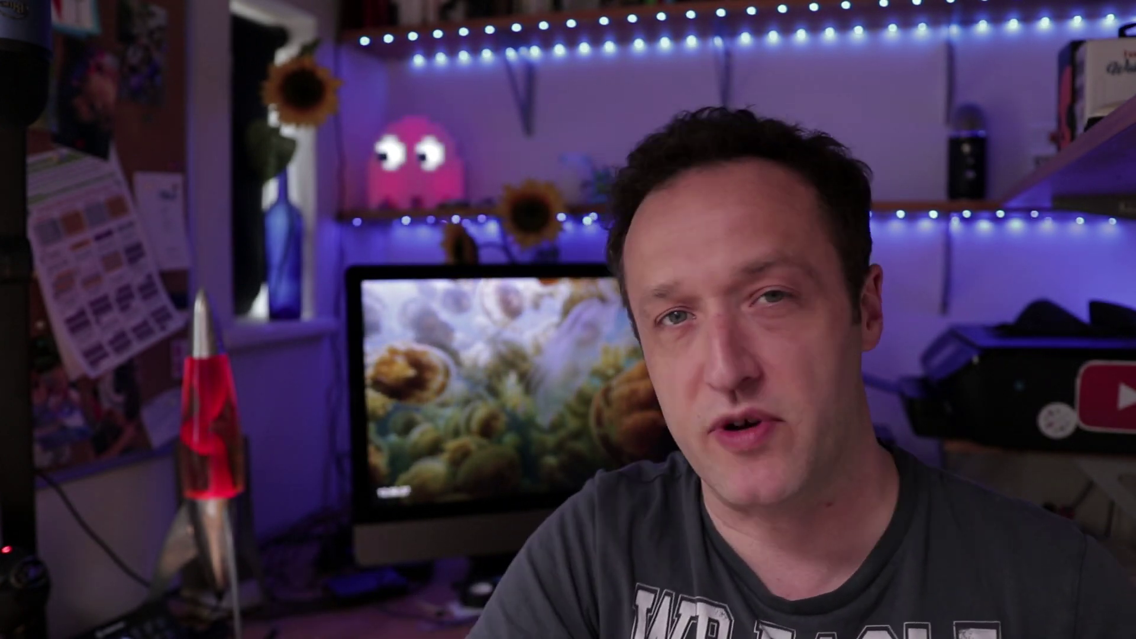
{"action": "left_click", "coordinate": [342, 86]}
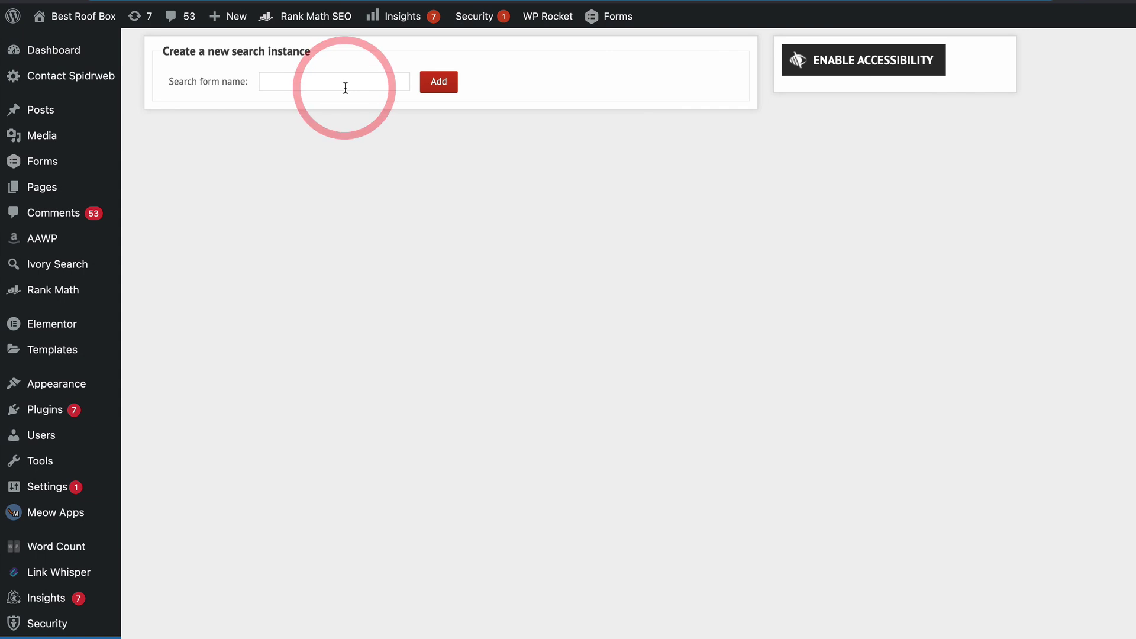
Add a search form named 'homepage' and open its settings from the gear icon
{"action": "type", "text": "homepage"}
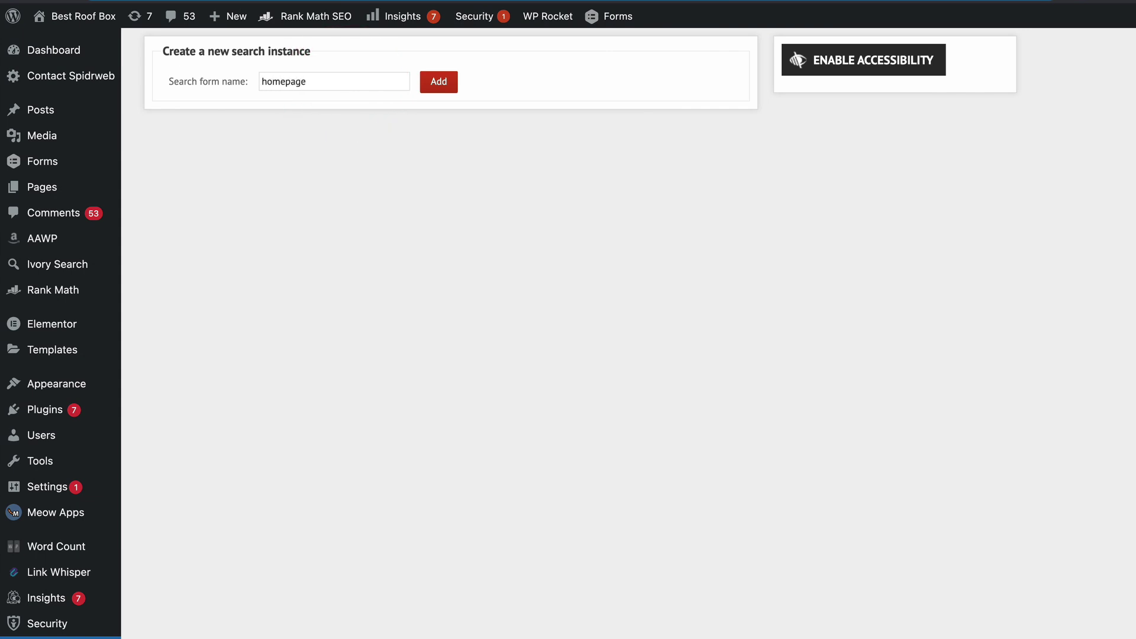
{"action": "left_click", "coordinate": [439, 81]}
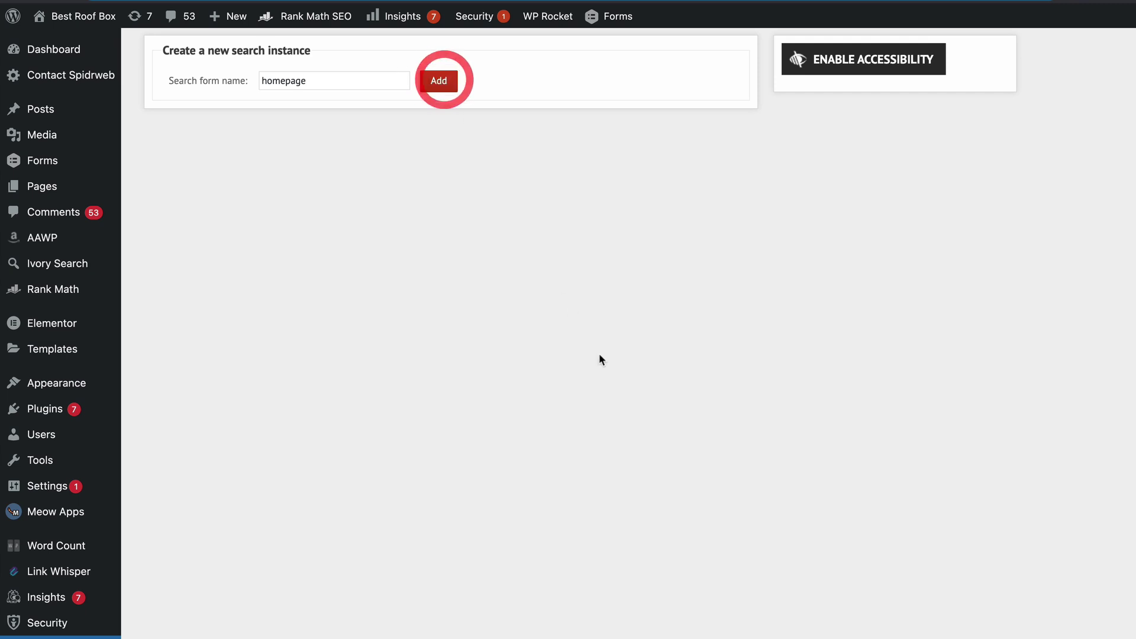
{"action": "left_click", "coordinate": [188, 251]}
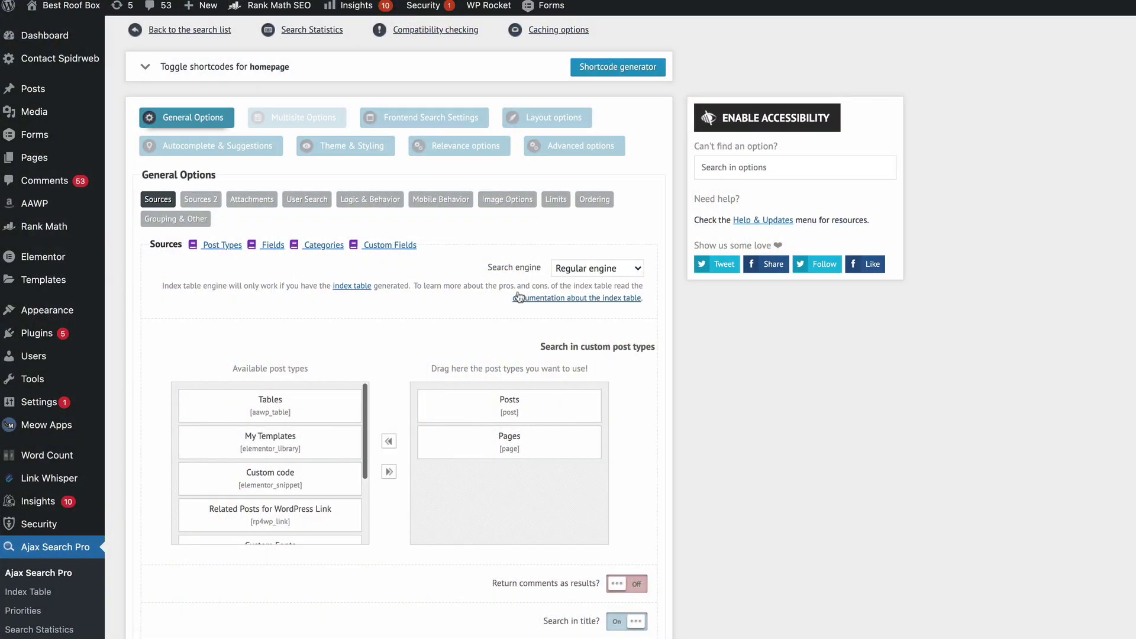
Keep the regular search engine and remove Pages so only posts are searched
{"action": "left_click", "coordinate": [582, 267]}
{"action": "left_click", "coordinate": [582, 262]}
{"action": "left_click", "coordinate": [828, 353]}
{"action": "left_click_drag", "start_coordinate": [508, 449], "coordinate": [257, 436]}
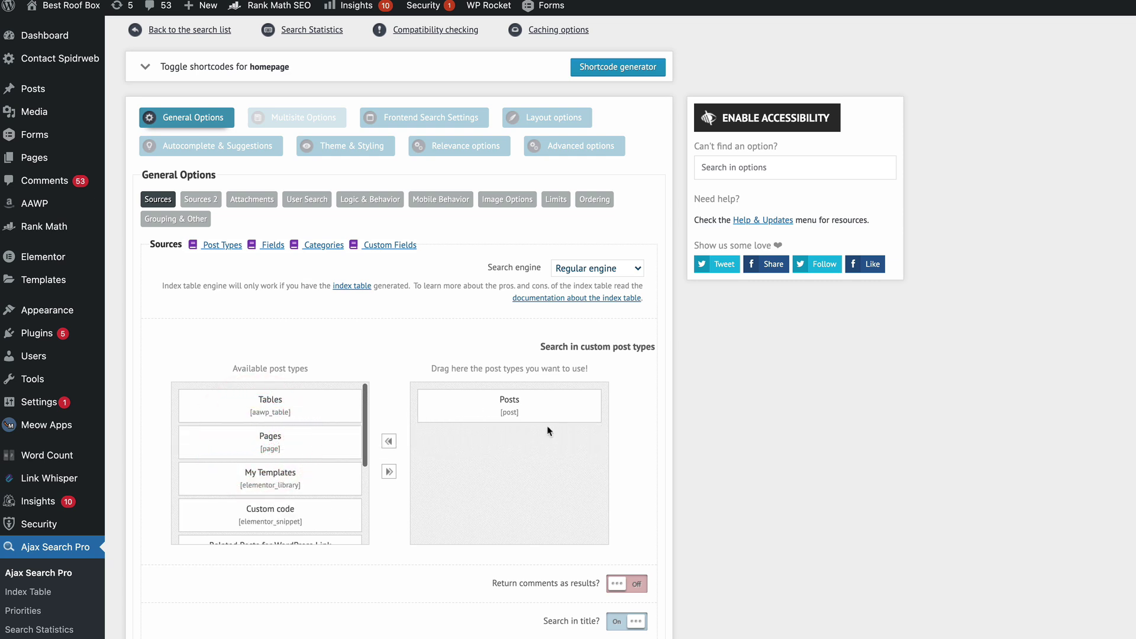
{"action": "scroll", "coordinate": [545, 265], "scroll_direction": "down", "scroll_amount": 9}
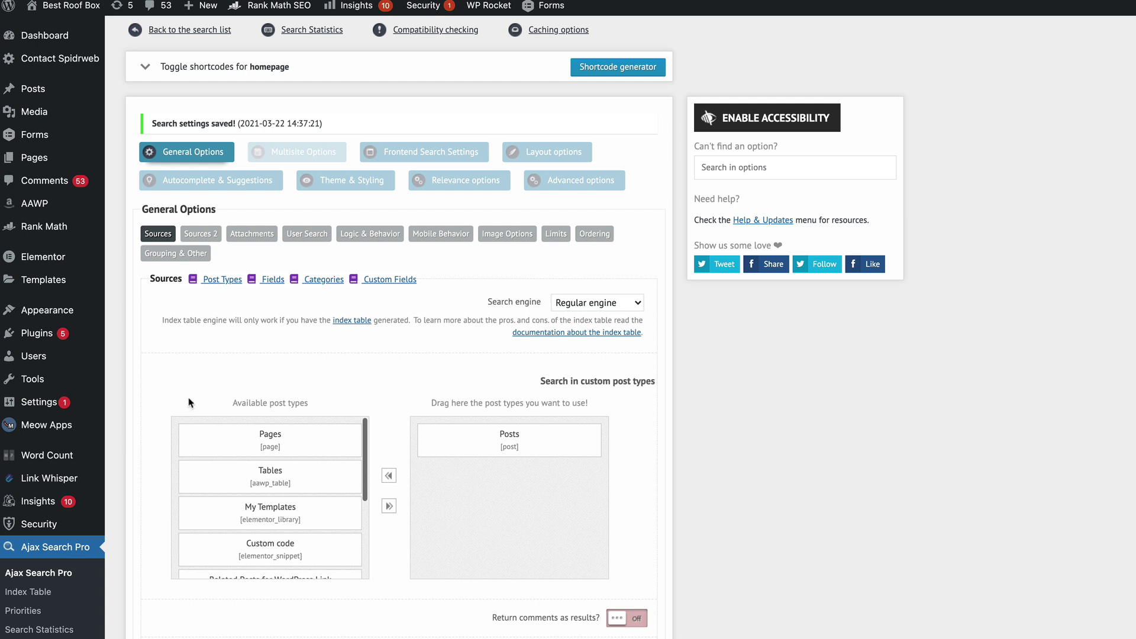
Browse the Sources 2, Attachments and Image Options tabs, then go to Layout Options
{"action": "left_click", "coordinate": [217, 236]}
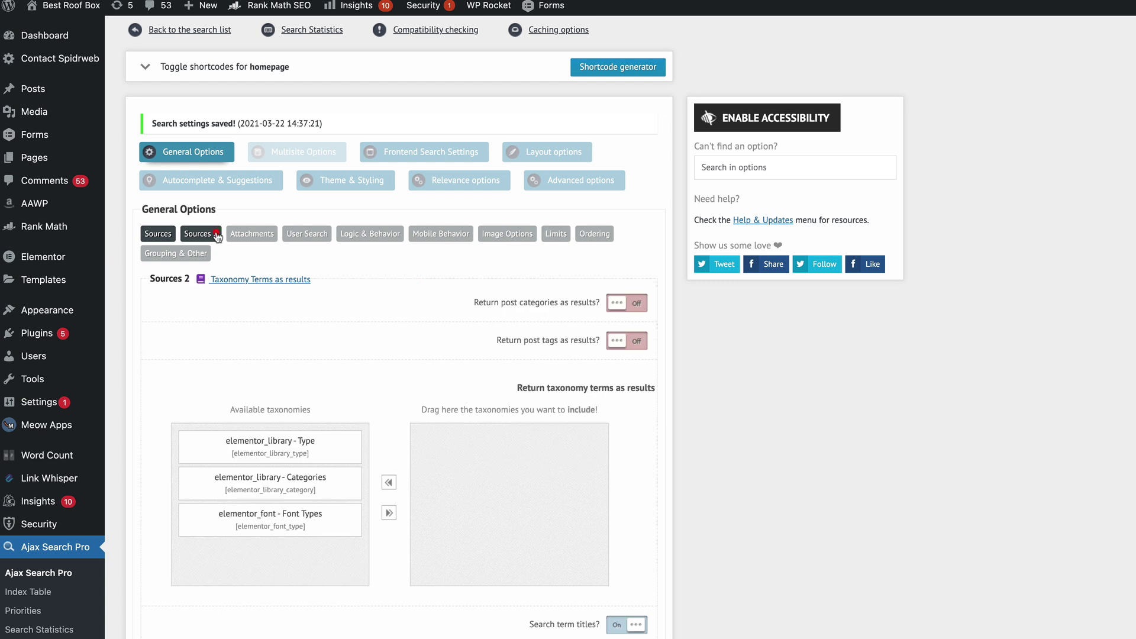
{"action": "left_click", "coordinate": [247, 238]}
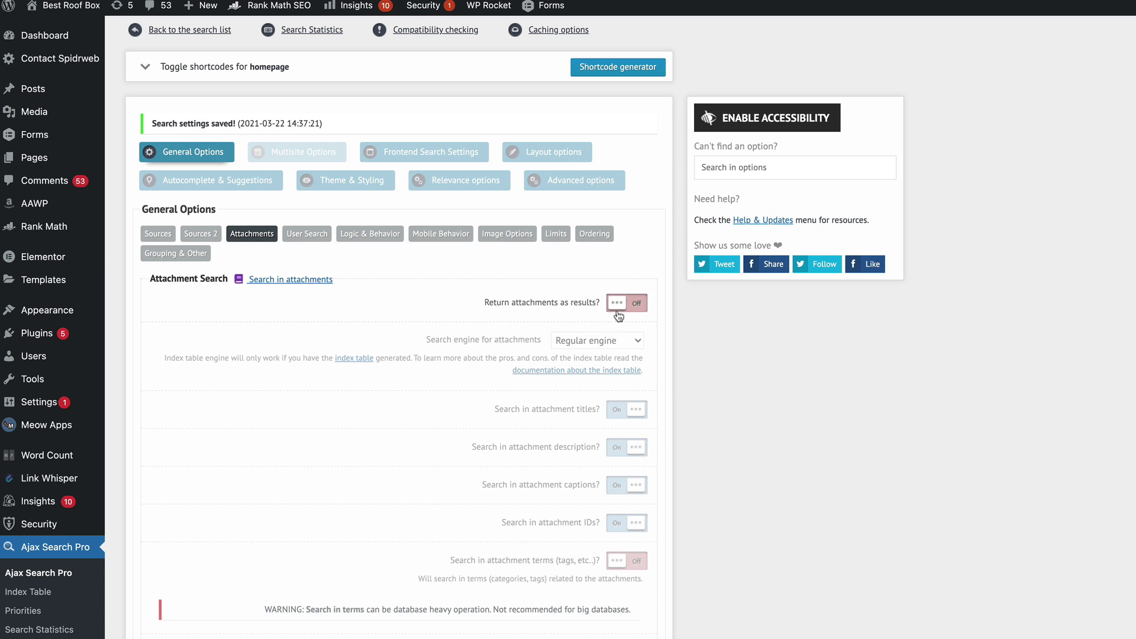
{"action": "left_click", "coordinate": [503, 236]}
{"action": "left_click", "coordinate": [553, 152]}
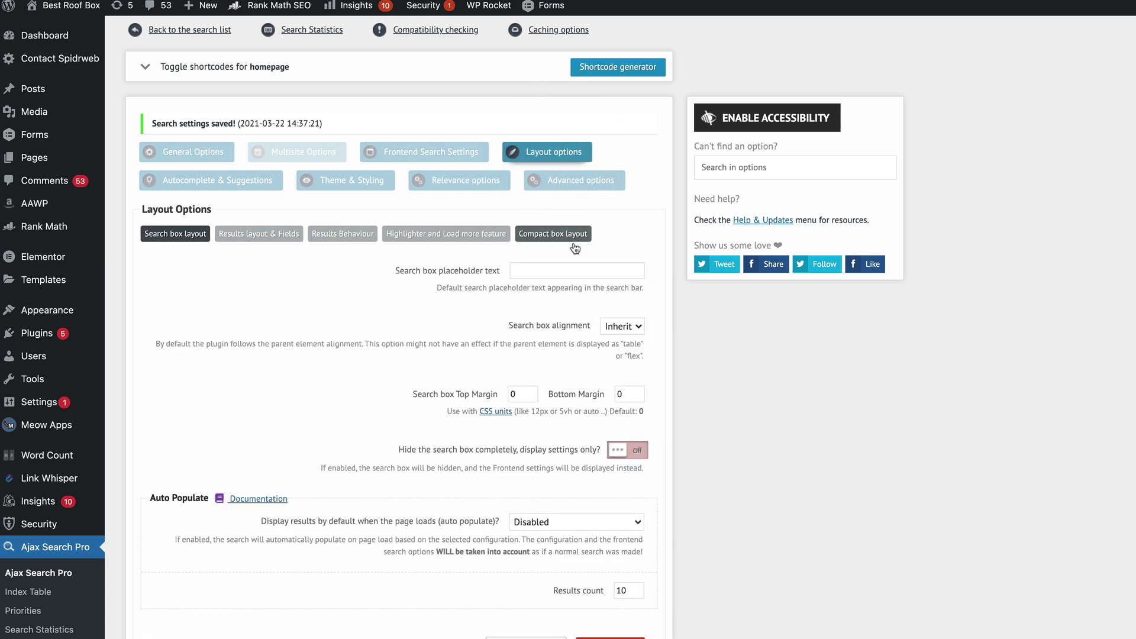
Set the search box placeholder to 'Your keyword...' and review Results layout & Fields
{"action": "type", "text": "Sear"}
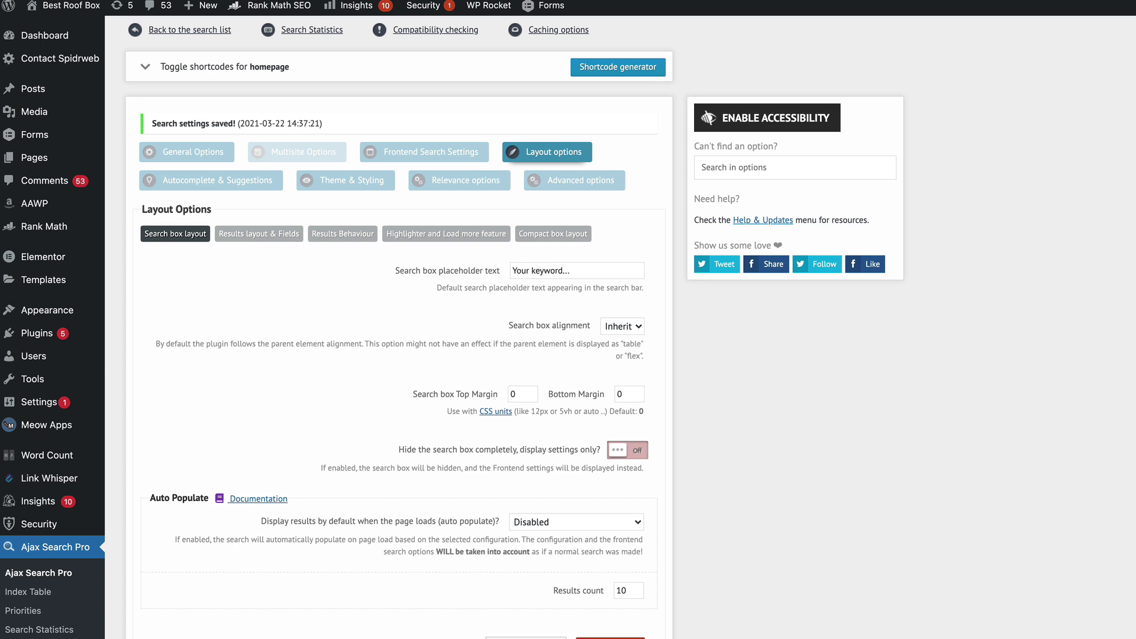
{"action": "left_click", "coordinate": [284, 235]}
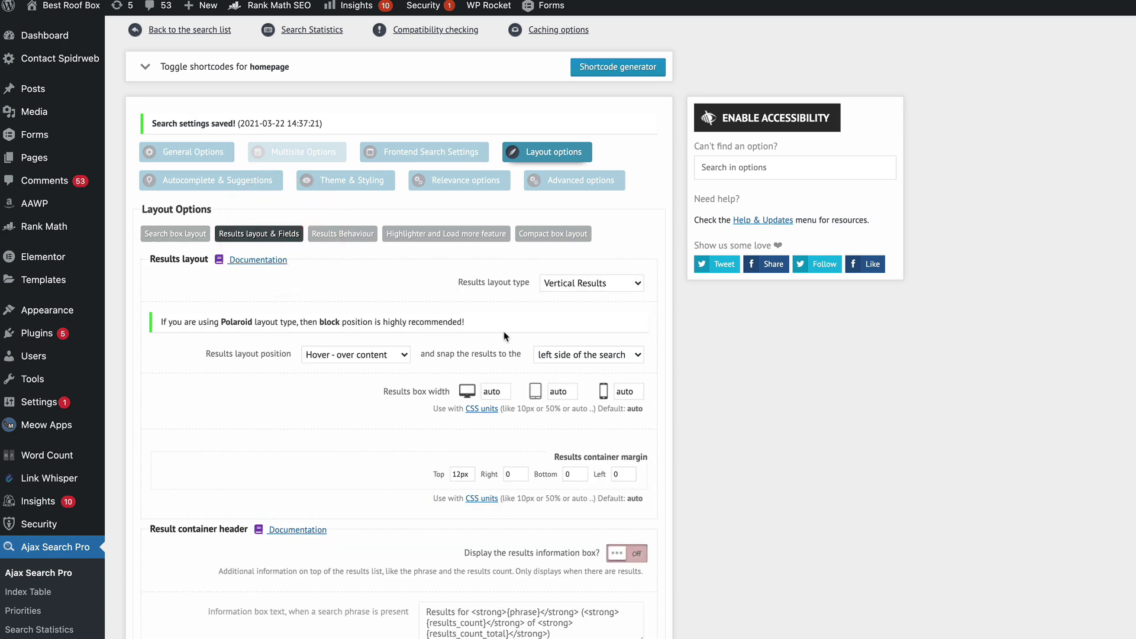
{"action": "scroll", "coordinate": [779, 305], "scroll_direction": "down", "scroll_amount": 3}
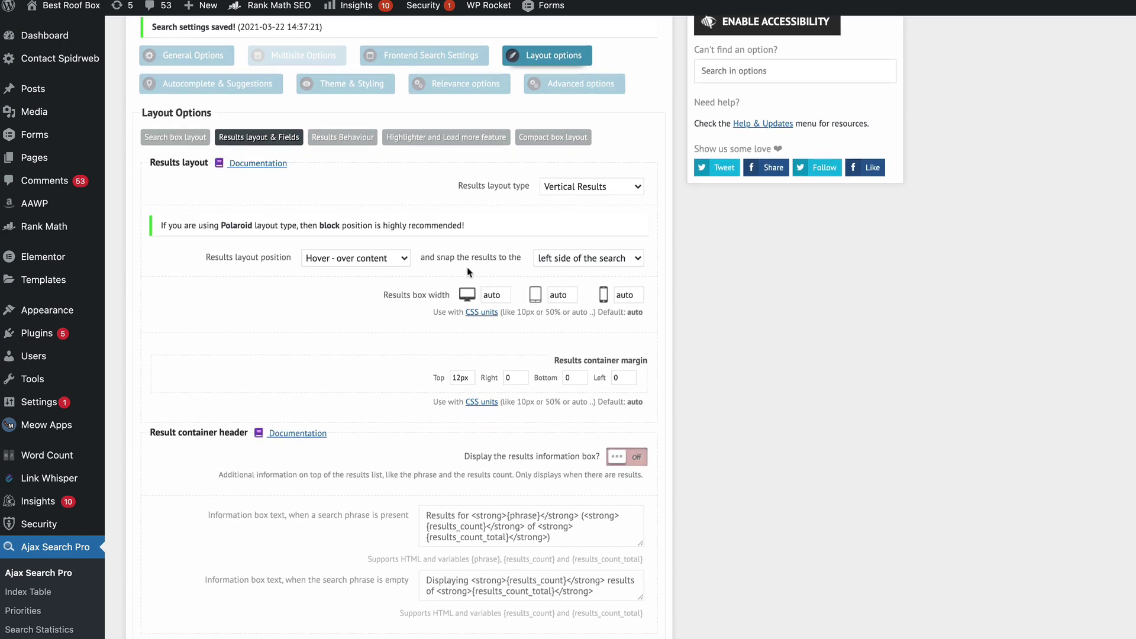
{"action": "scroll", "coordinate": [467, 271], "scroll_direction": "up", "scroll_amount": 2}
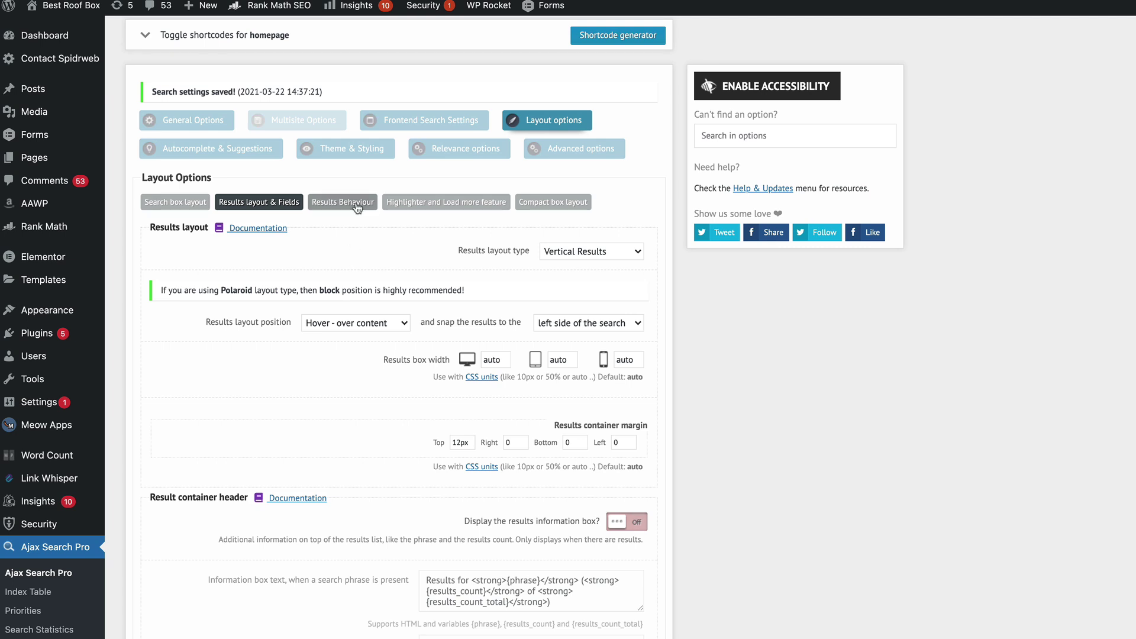
Review the Results Behaviour, Highlighter and Load more, and Compact box layout options
{"action": "left_click", "coordinate": [357, 204]}
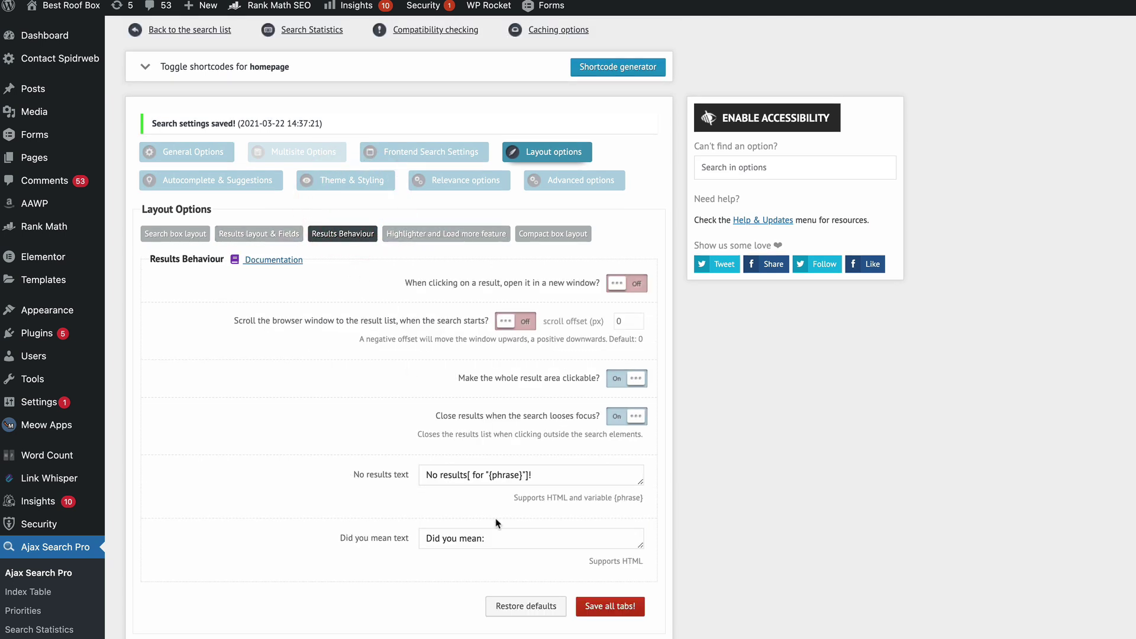
{"action": "left_click", "coordinate": [463, 233]}
{"action": "scroll", "coordinate": [546, 346], "scroll_direction": "down", "scroll_amount": 1}
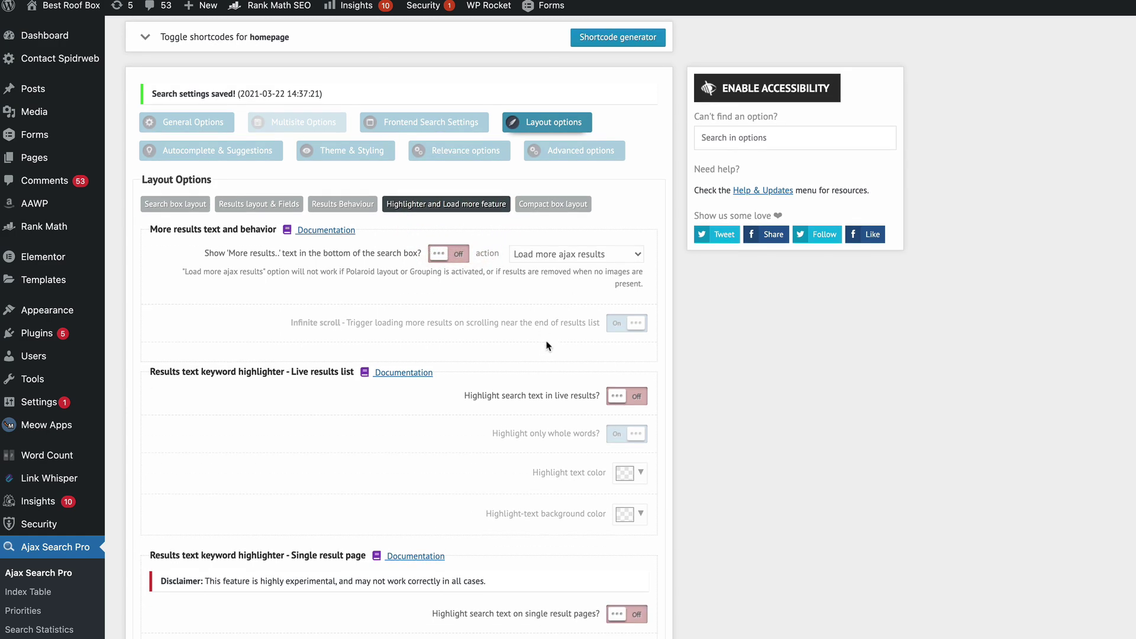
{"action": "left_click", "coordinate": [571, 208]}
Review the Autocomplete & Suggestions and suggested search keywords settings
{"action": "left_click", "coordinate": [210, 150]}
{"action": "left_click", "coordinate": [223, 210]}
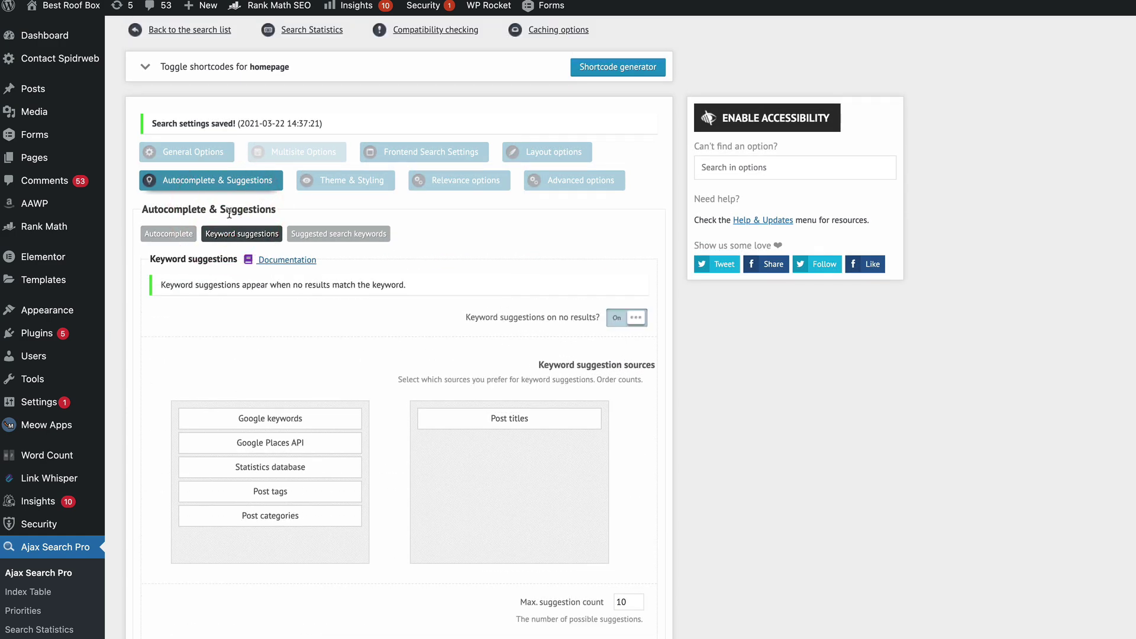
{"action": "left_click", "coordinate": [310, 232]}
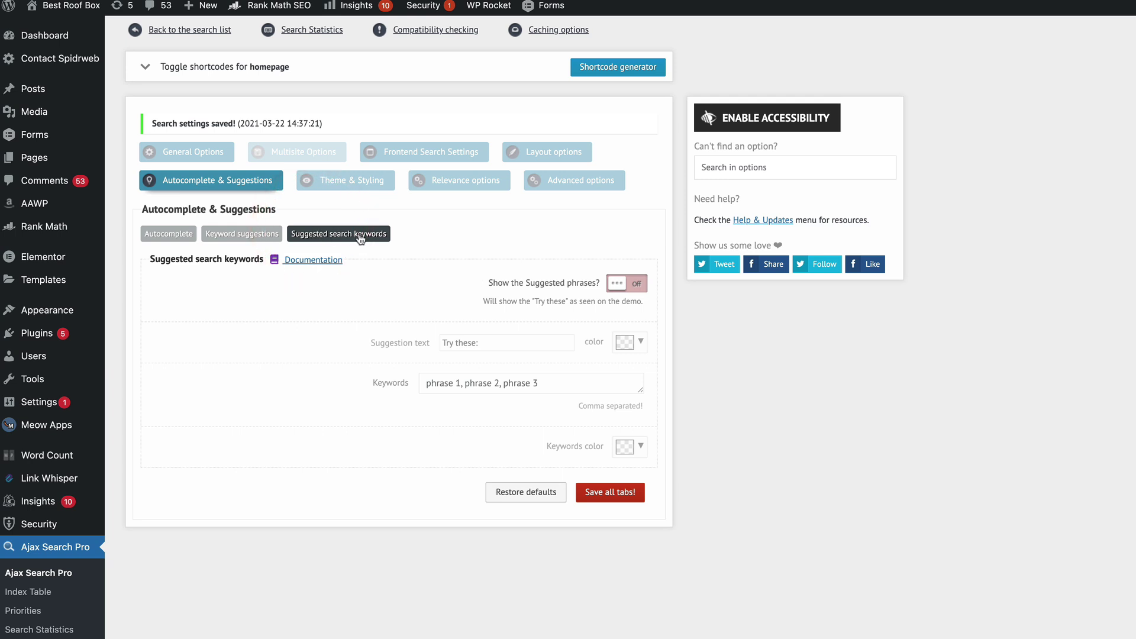
Open the Theme Chooser under Theme & Styling and scroll through the theme list
{"action": "left_click", "coordinate": [375, 181]}
{"action": "left_click", "coordinate": [460, 300]}
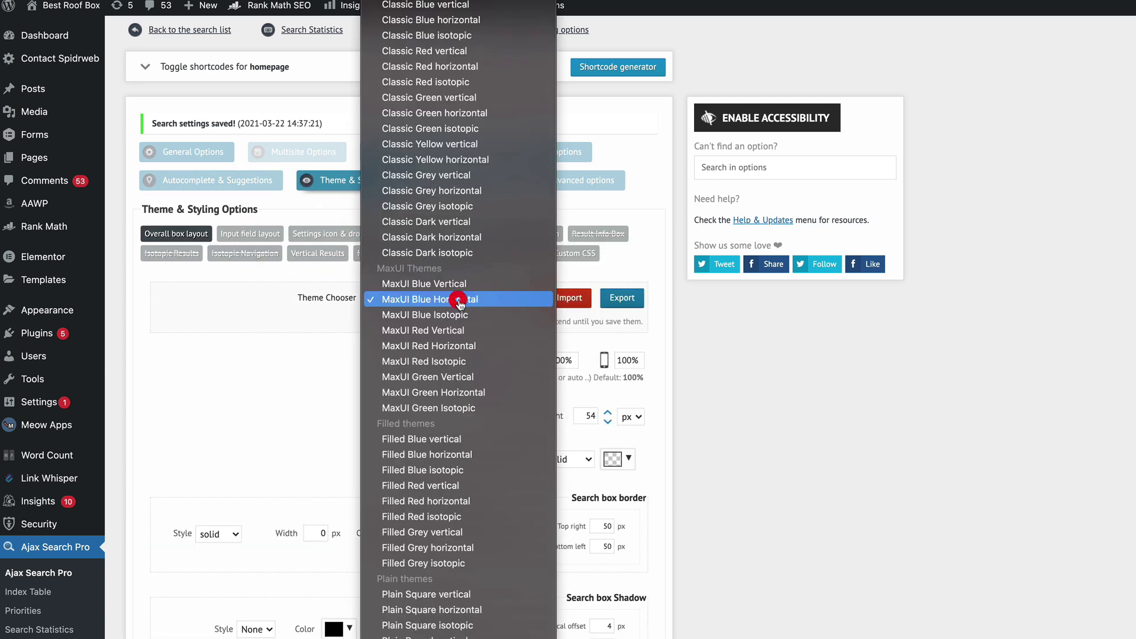
{"action": "scroll", "coordinate": [468, 106], "scroll_direction": "up", "scroll_amount": 5}
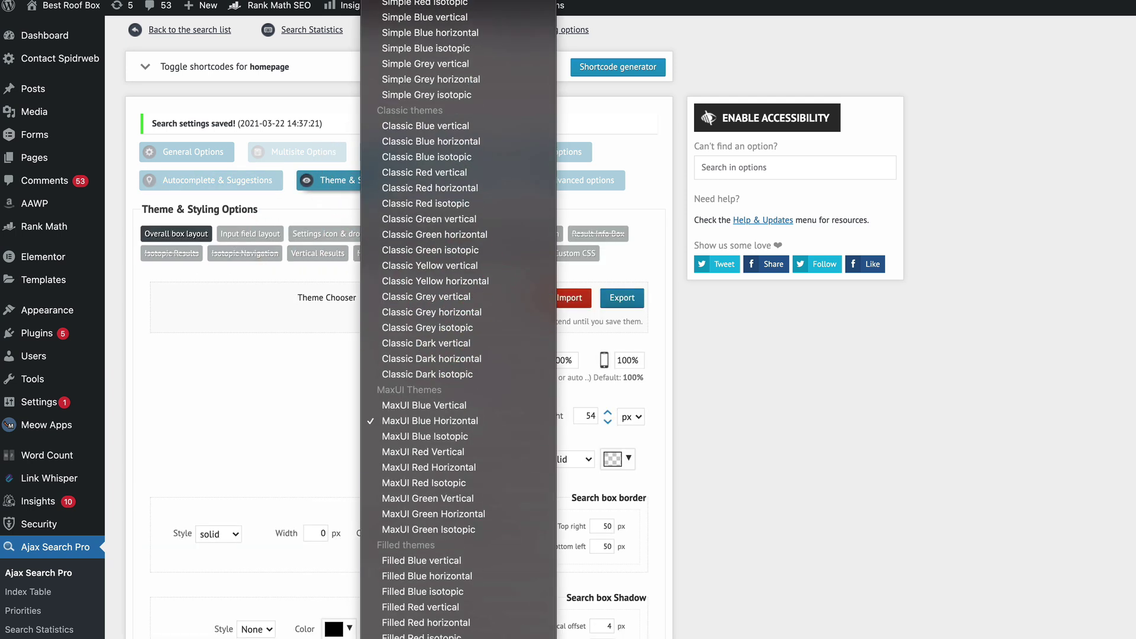
{"action": "scroll", "coordinate": [447, 421], "scroll_direction": "down", "scroll_amount": 15}
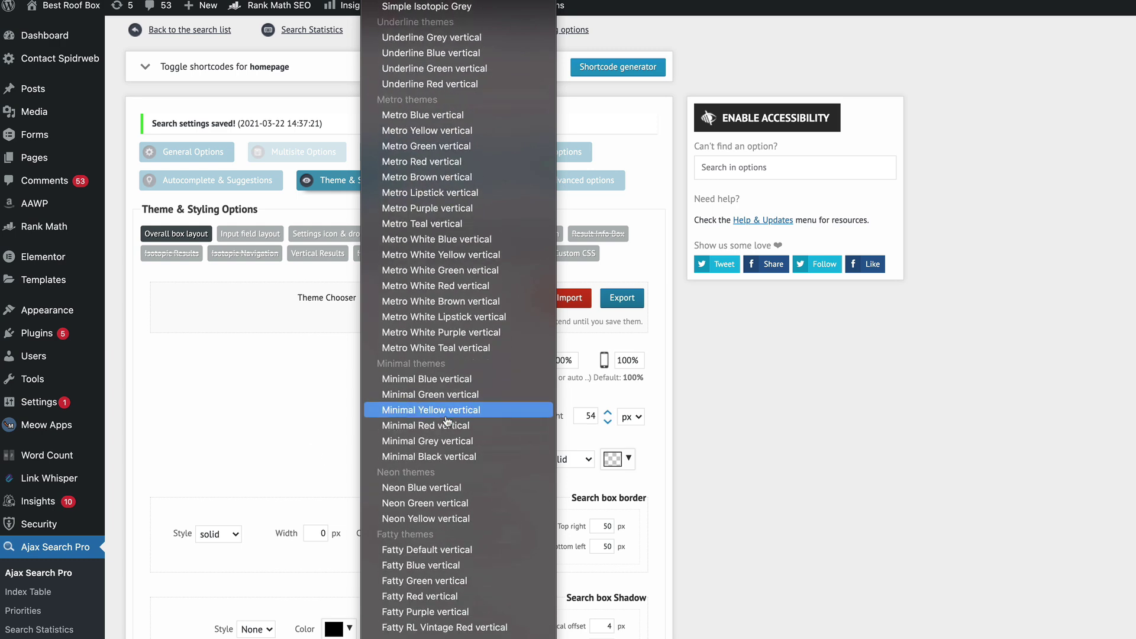
Keep MaxUI Blue Horizontal and leave the search box background solid with its colour unchanged
{"action": "left_click", "coordinate": [239, 435]}
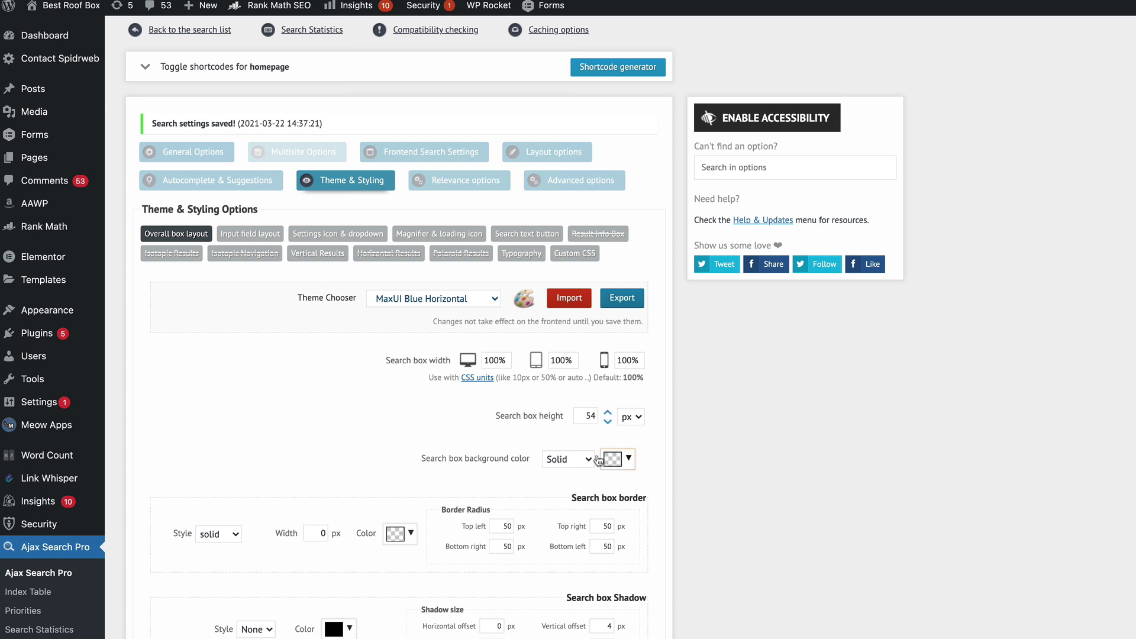
{"action": "left_click", "coordinate": [588, 459]}
{"action": "left_click", "coordinate": [678, 454]}
{"action": "left_click", "coordinate": [626, 458]}
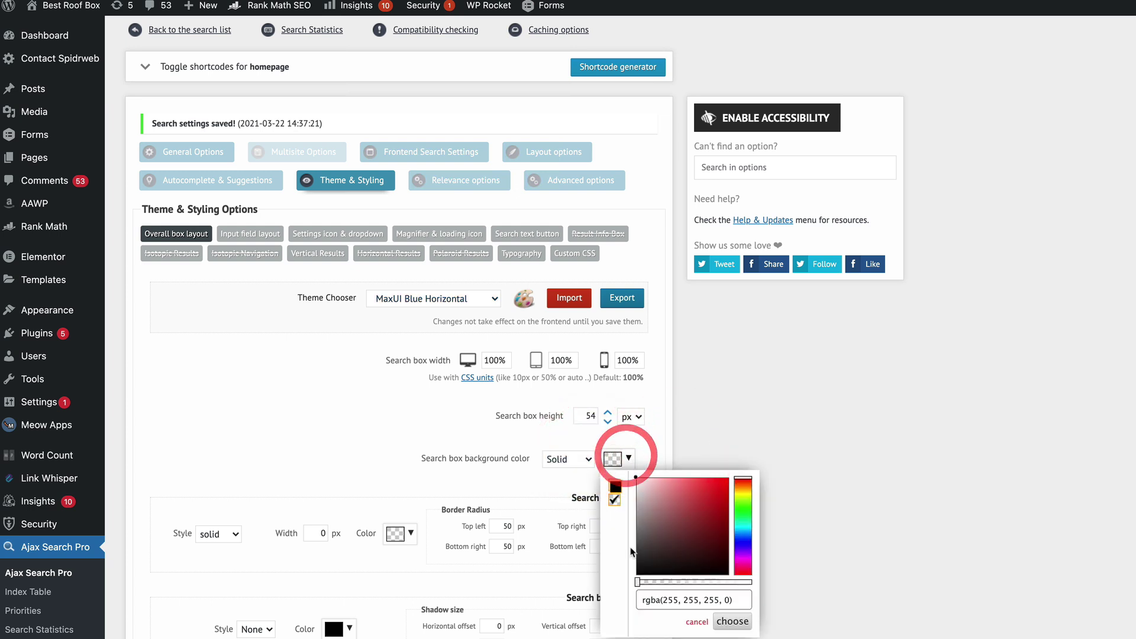
{"action": "left_click", "coordinate": [332, 409]}
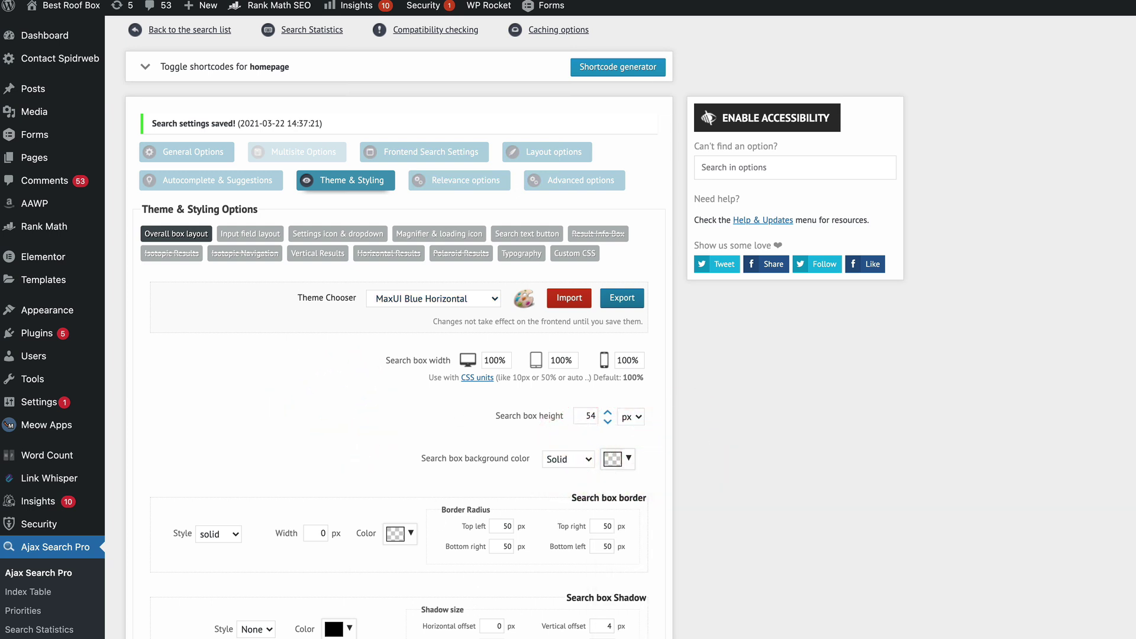
Review the Input field, Magnifier & loading icon colours, and Search text button settings
{"action": "left_click", "coordinate": [263, 239]}
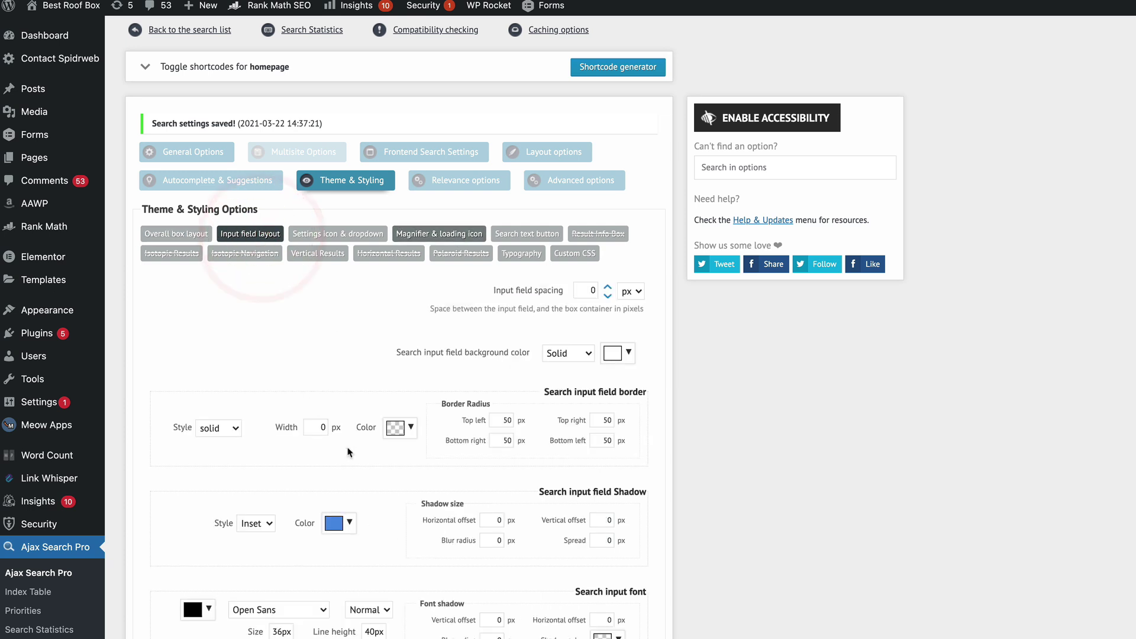
{"action": "left_click", "coordinate": [438, 234]}
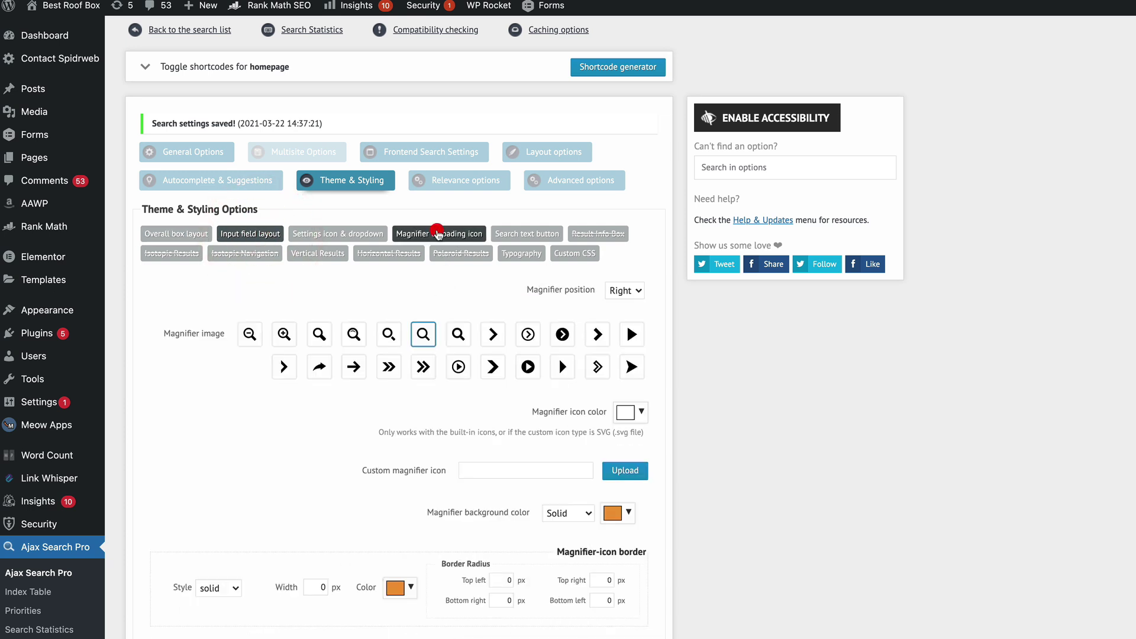
{"action": "left_click", "coordinate": [398, 587]}
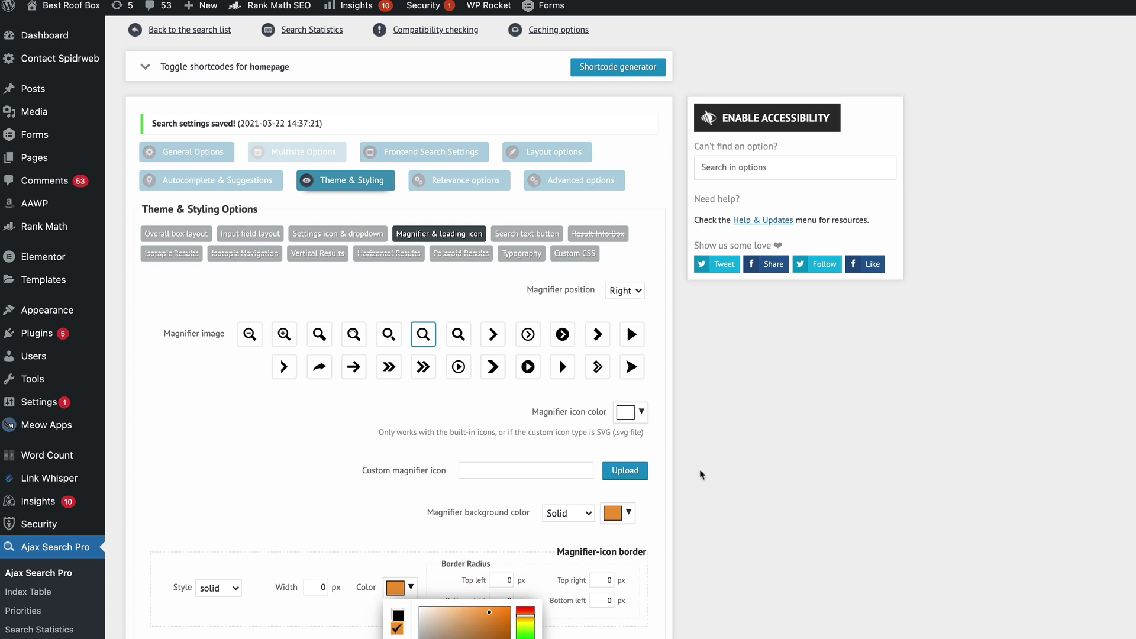
{"action": "left_click", "coordinate": [629, 512]}
{"action": "left_click", "coordinate": [752, 477]}
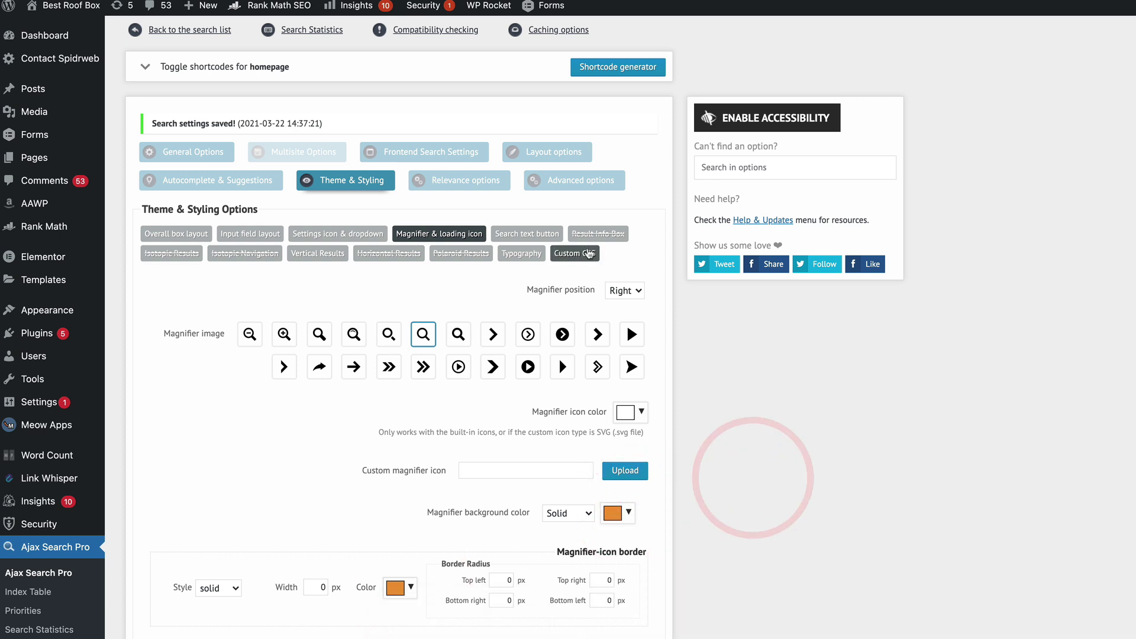
{"action": "left_click", "coordinate": [533, 234]}
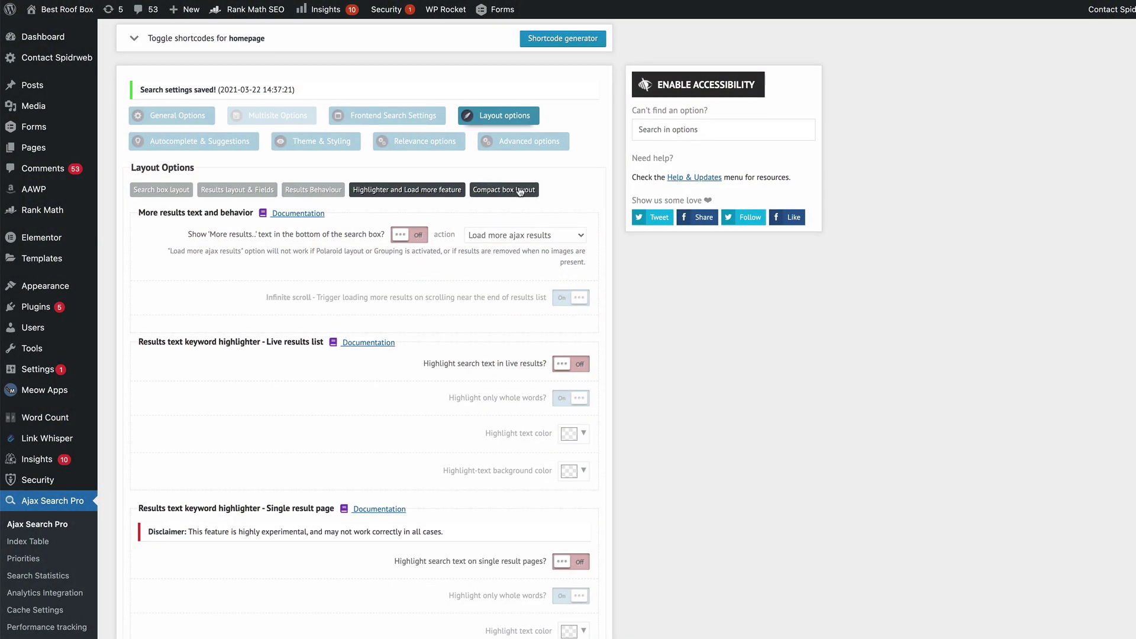
Review compact box and autocomplete settings, reordering the autocomplete suggestion sources
{"action": "left_click", "coordinate": [520, 190]}
{"action": "left_click", "coordinate": [200, 142]}
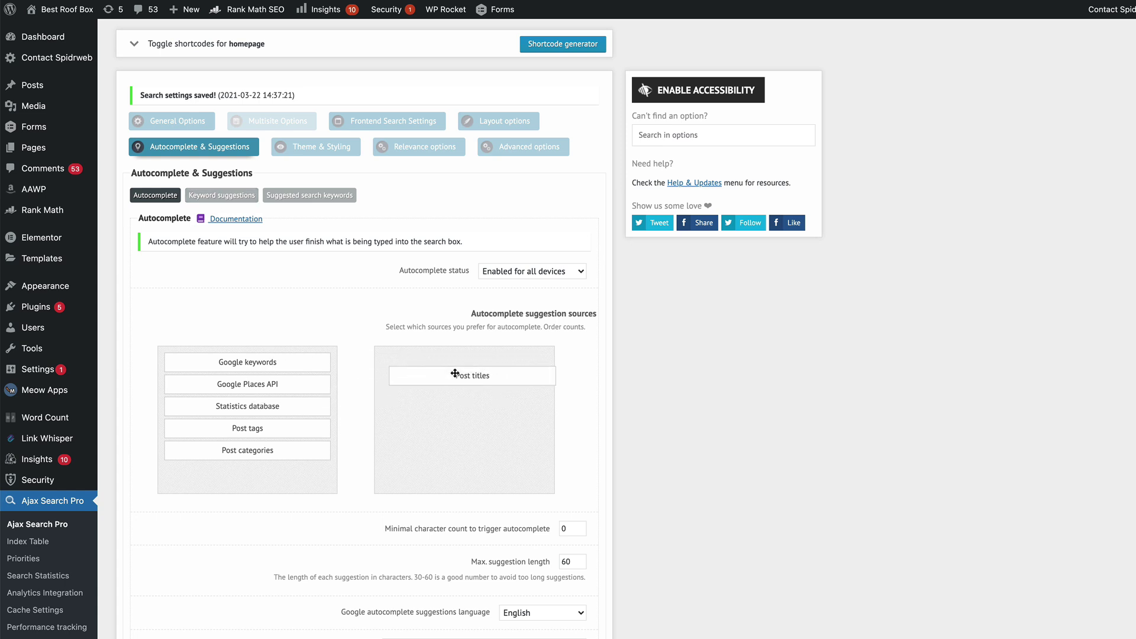
{"action": "left_click_drag", "start_coordinate": [281, 366], "coordinate": [307, 485]}
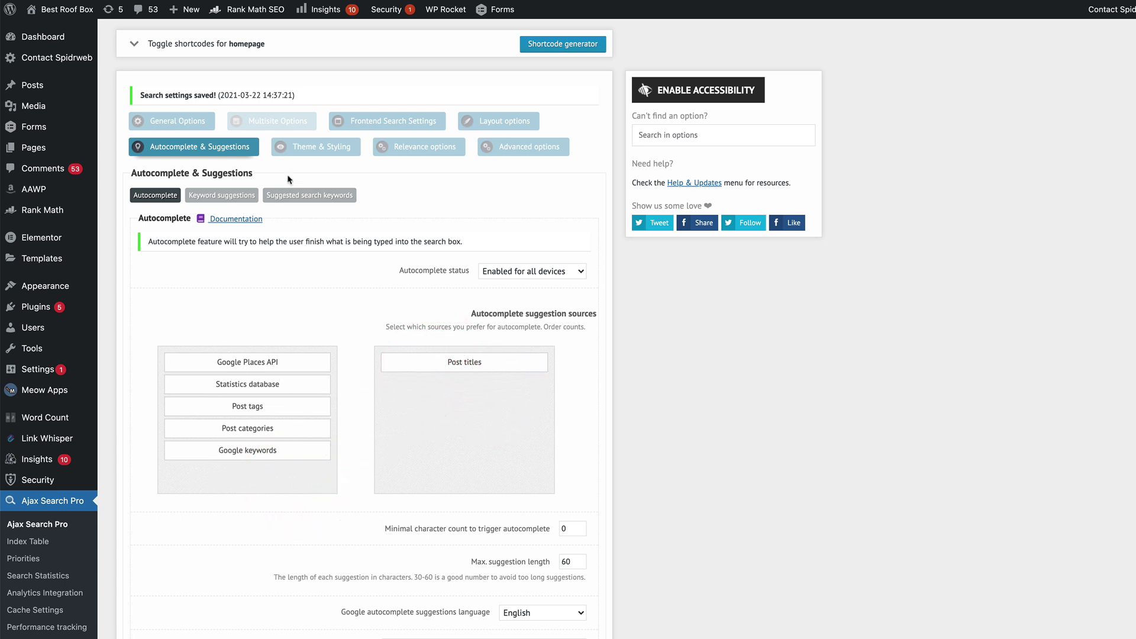
{"action": "left_click", "coordinate": [209, 200]}
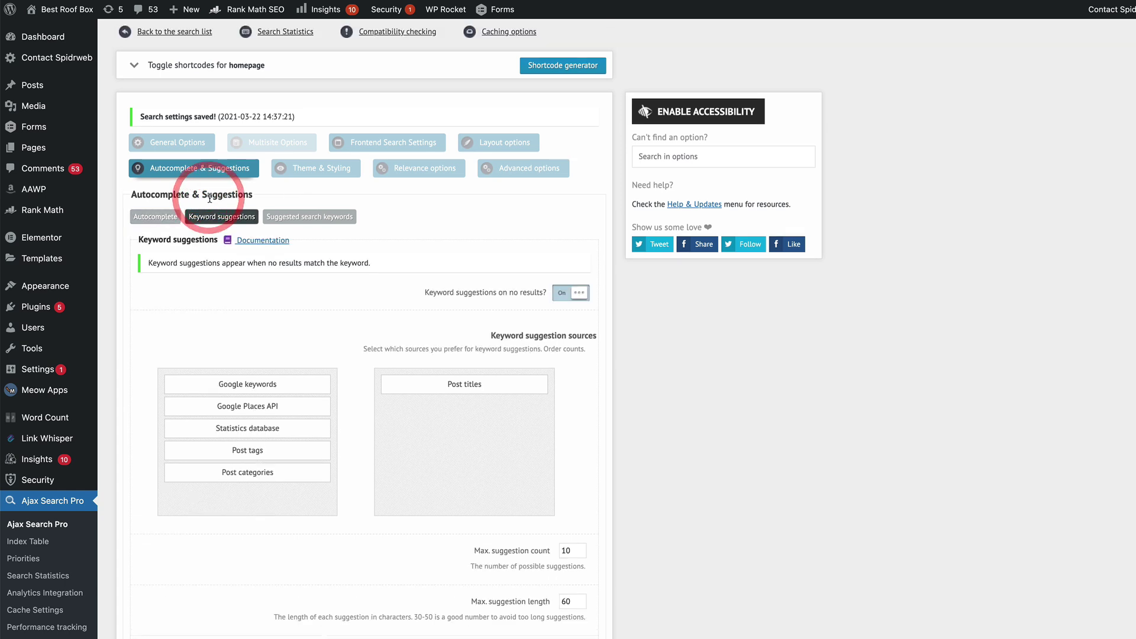
{"action": "left_click", "coordinate": [284, 214]}
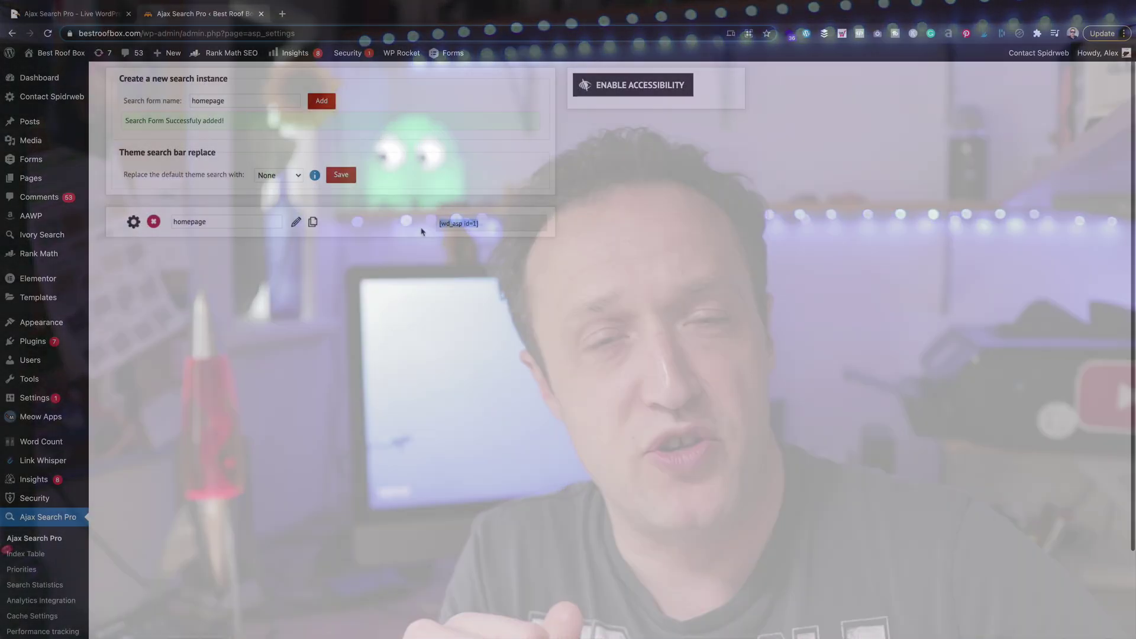
Copy [wd_asp id=1] and paste it into an Elementor Shortcode widget in the hero section
{"action": "left_click", "coordinate": [432, 223]}
{"action": "key", "text": "ctrl+c"}
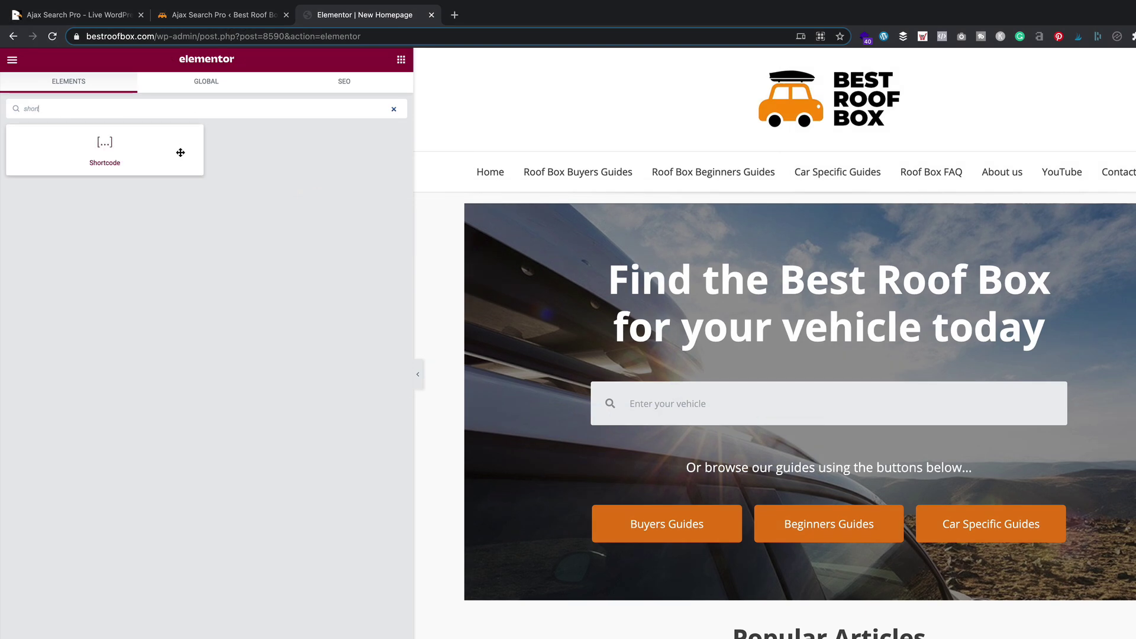
{"action": "left_click_drag", "start_coordinate": [181, 152], "coordinate": [846, 382]}
{"action": "left_click", "coordinate": [148, 204]}
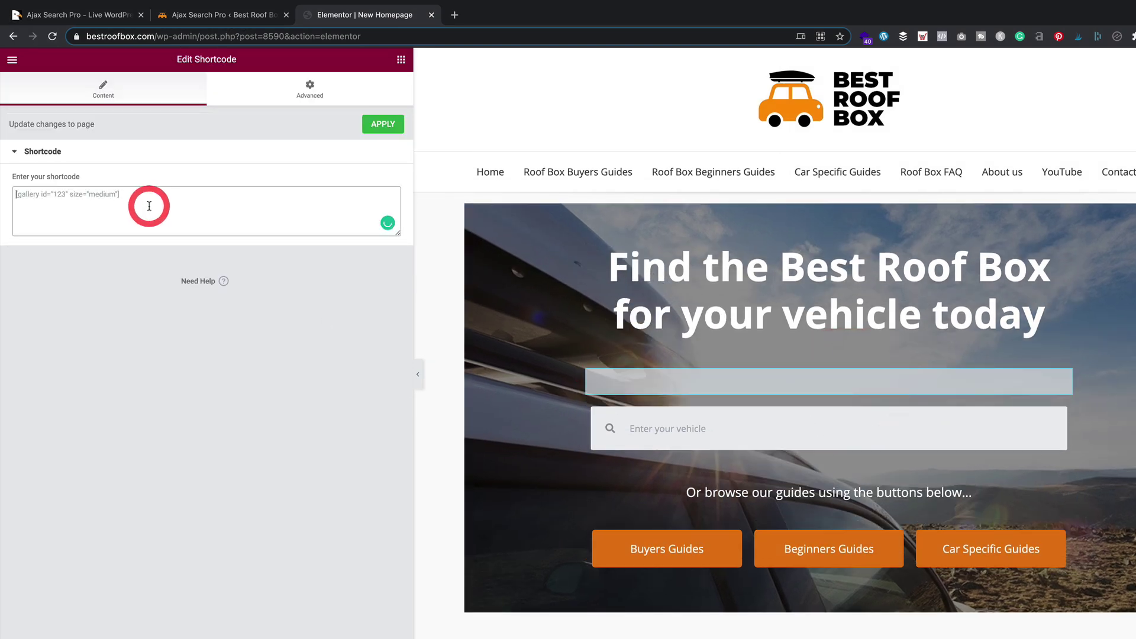
{"action": "key", "text": "ctrl+v"}
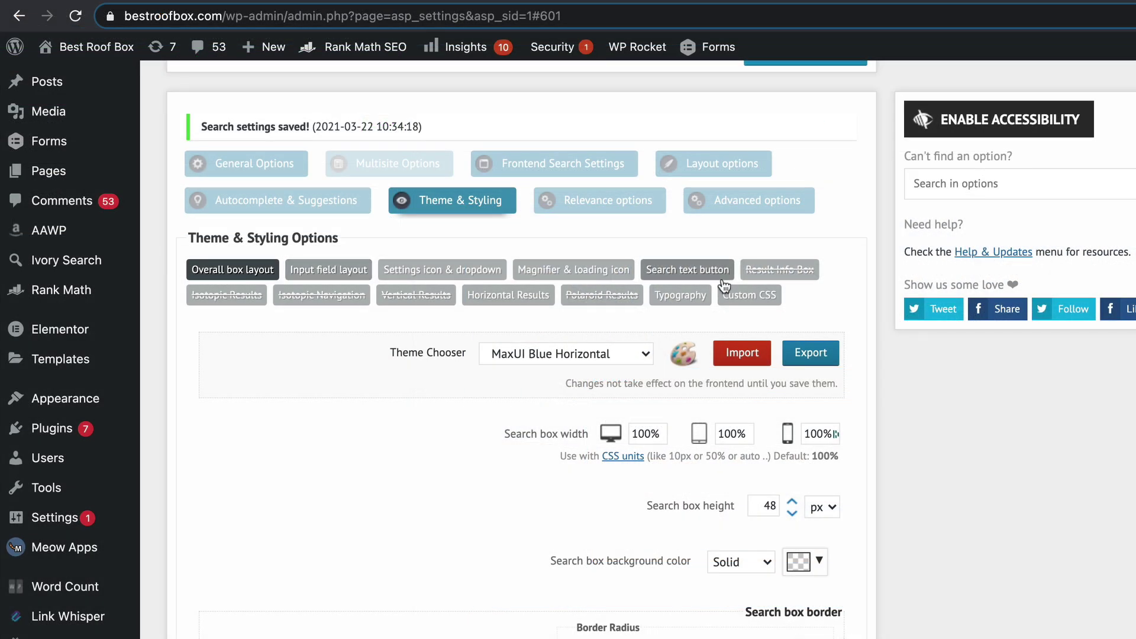
Set the magnifier icon background colour to orange rgb(239, 153, 54)
{"action": "left_click", "coordinate": [697, 267]}
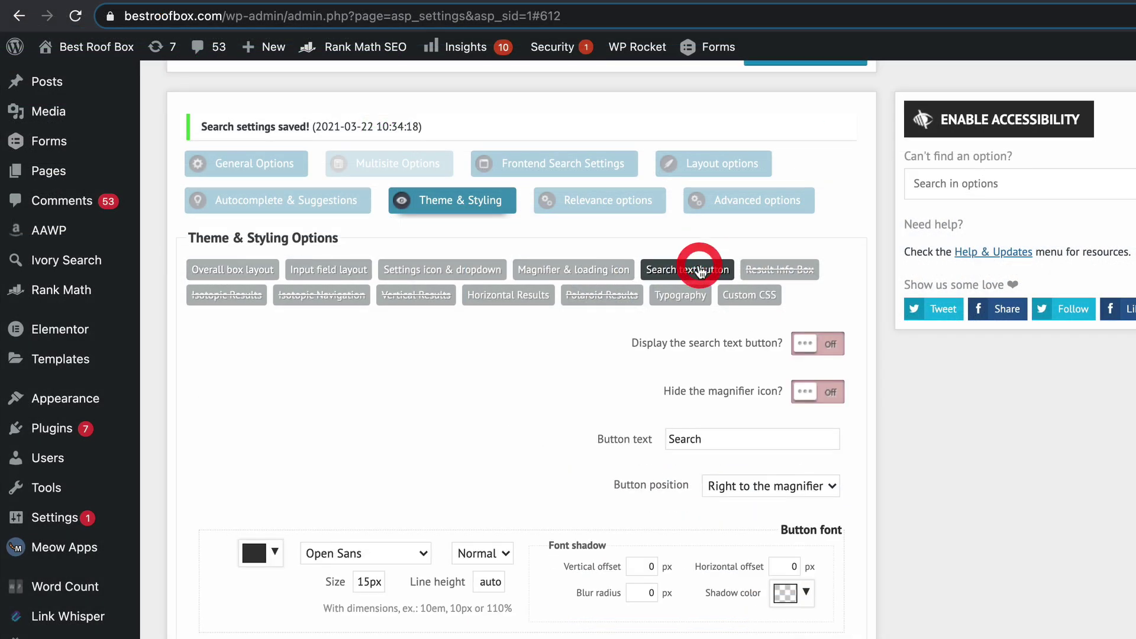
{"action": "left_click", "coordinate": [633, 269]}
{"action": "scroll", "coordinate": [729, 415], "scroll_direction": "down", "scroll_amount": 1}
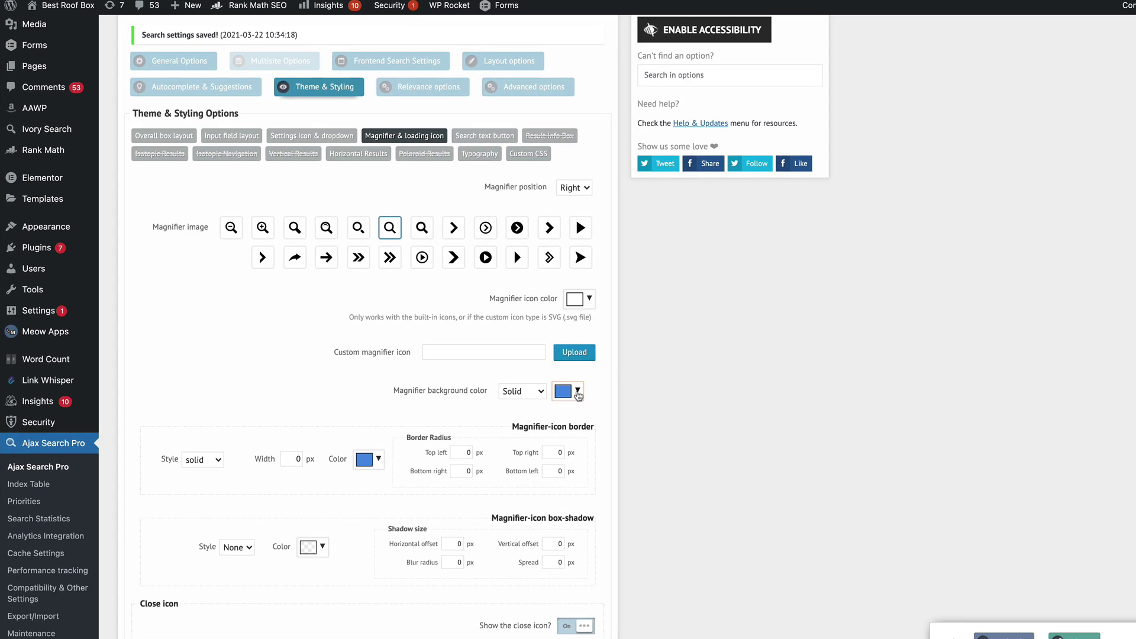
{"action": "left_click", "coordinate": [577, 392]}
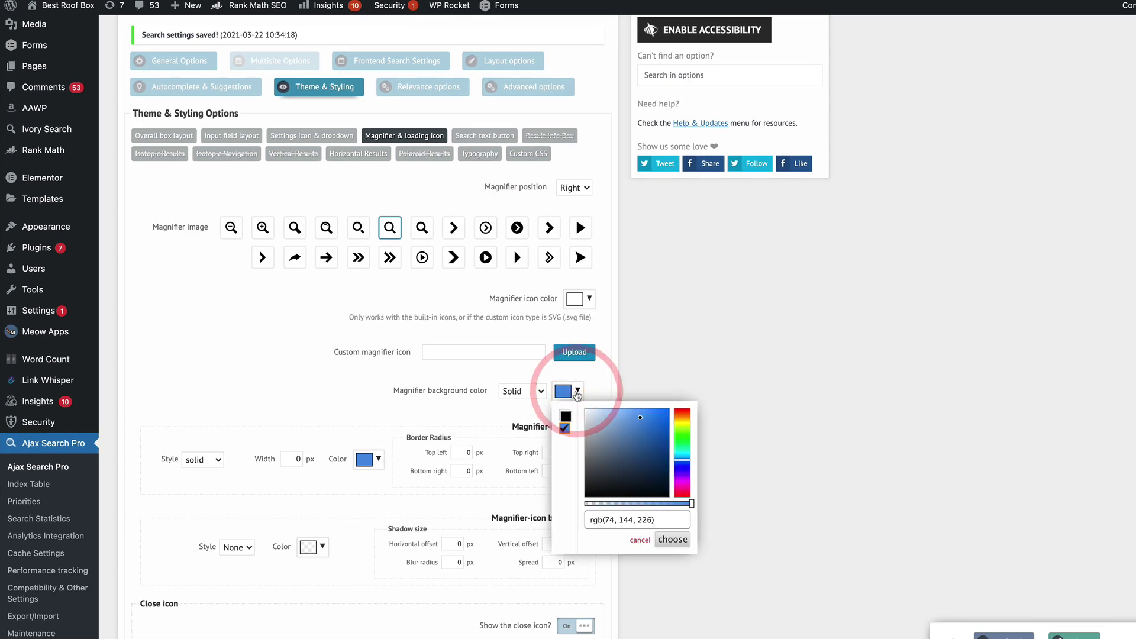
{"action": "triple_click", "coordinate": [667, 521]}
{"action": "type", "text": "rgb(239, 153, 54)"}
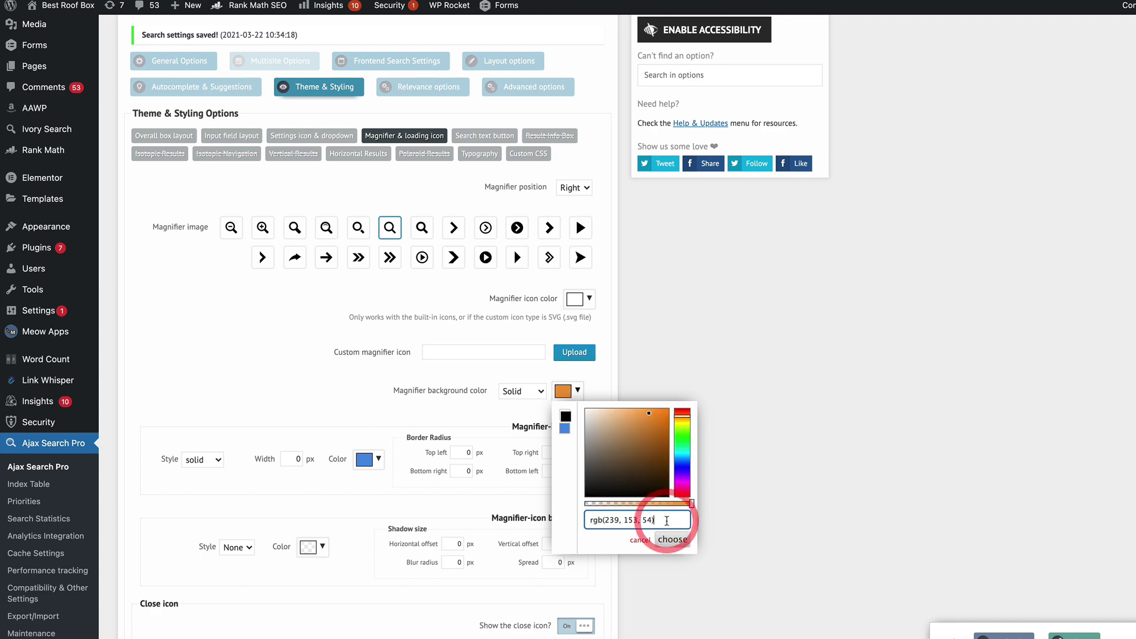
{"action": "left_click", "coordinate": [672, 540]}
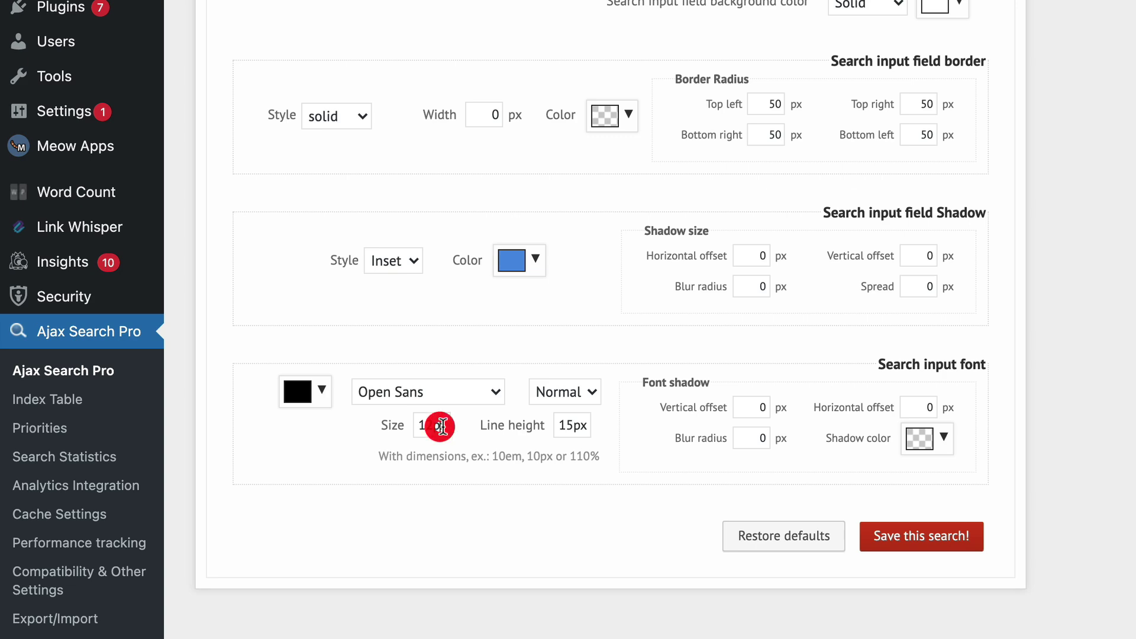
Change the input field font size from 12 to 36px and type 'ro' to test the live search
{"action": "left_click", "coordinate": [441, 426]}
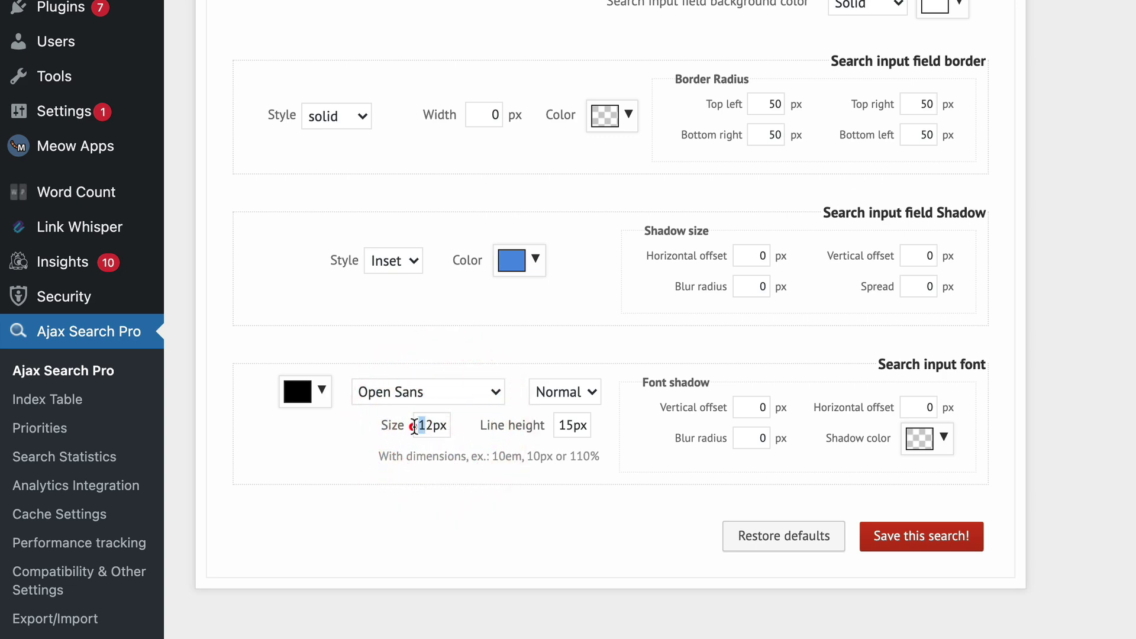
{"action": "left_click_drag", "start_coordinate": [417, 426], "coordinate": [433, 426]}
{"action": "type", "text": "36"}
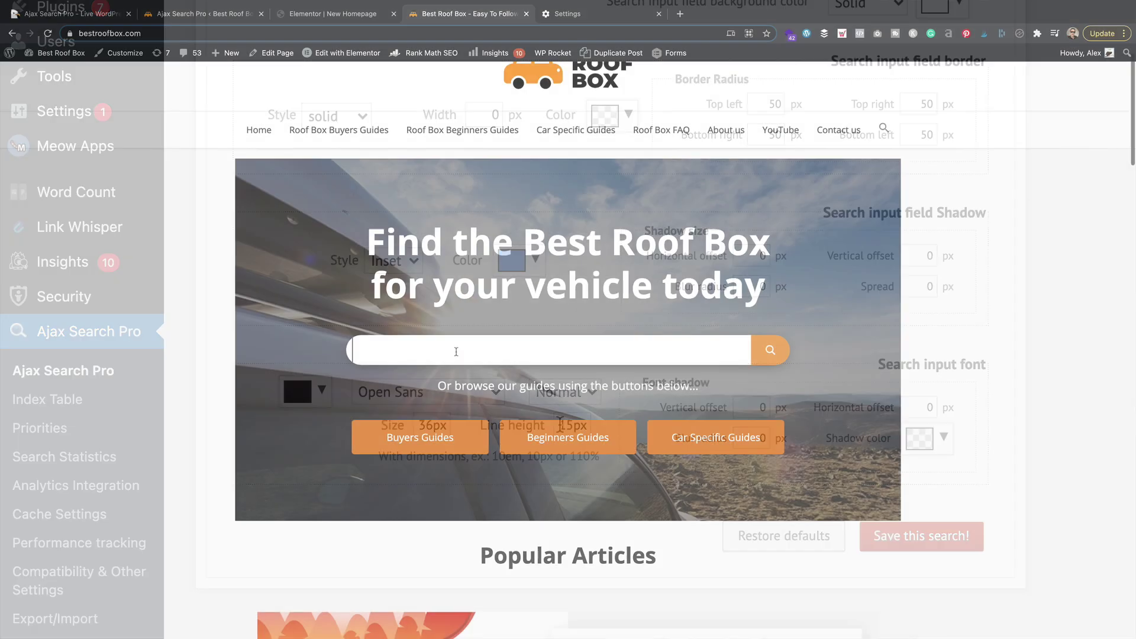
{"action": "type", "text": "ro"}
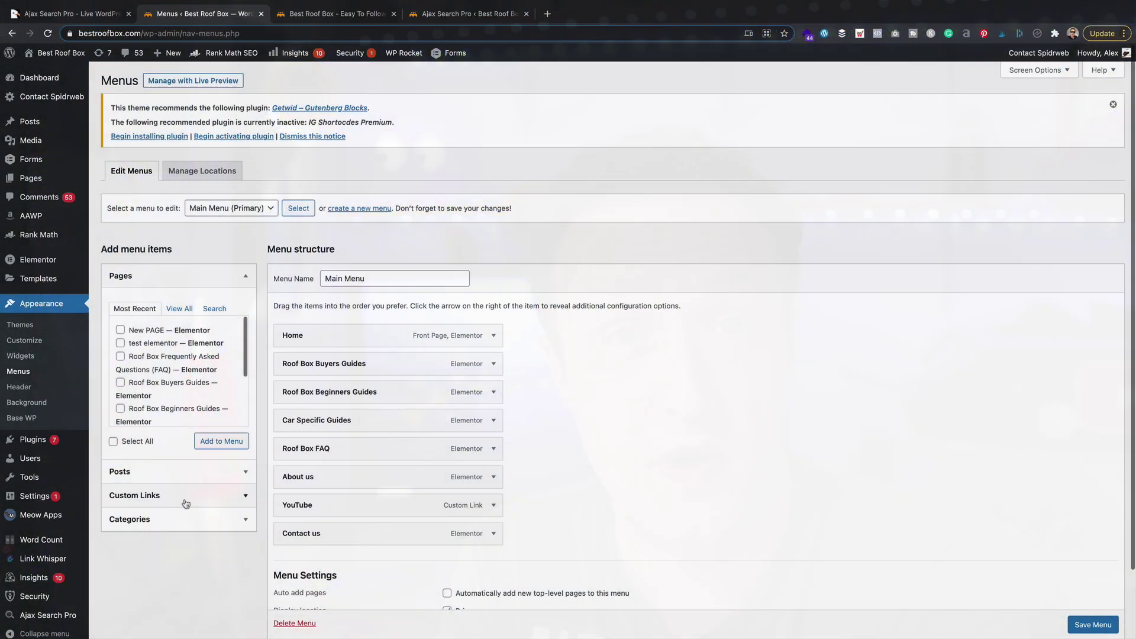
Add a custom link with URL # and link text [wd_asp id=2] to the Main Menu
{"action": "left_click", "coordinate": [154, 422]}
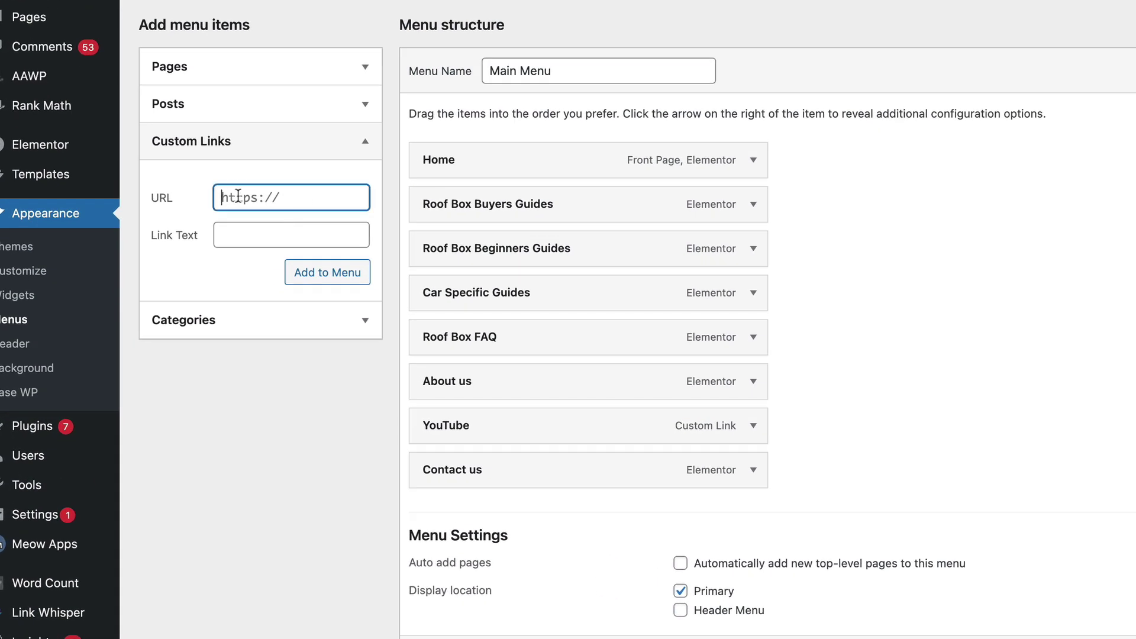
{"action": "left_click", "coordinate": [291, 234]}
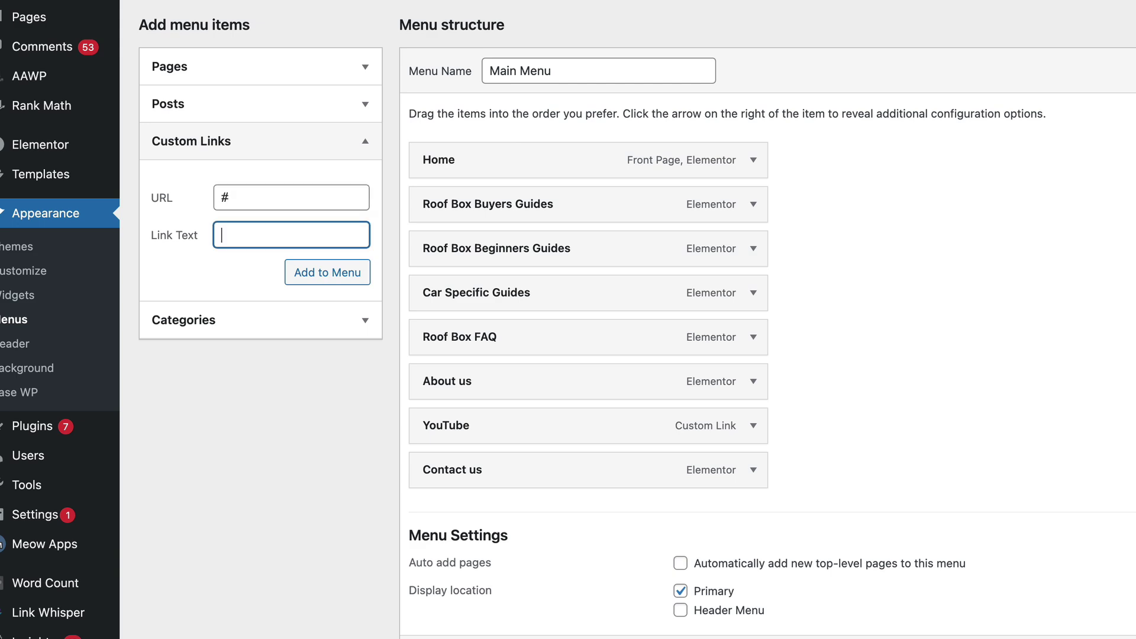
{"action": "left_click", "coordinate": [323, 275]}
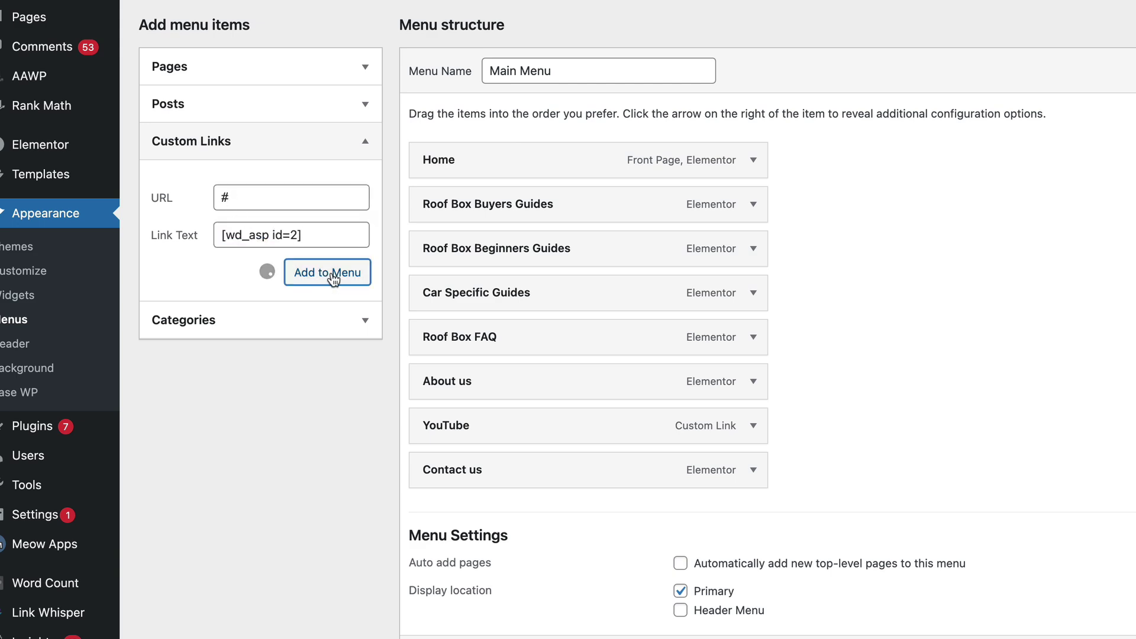